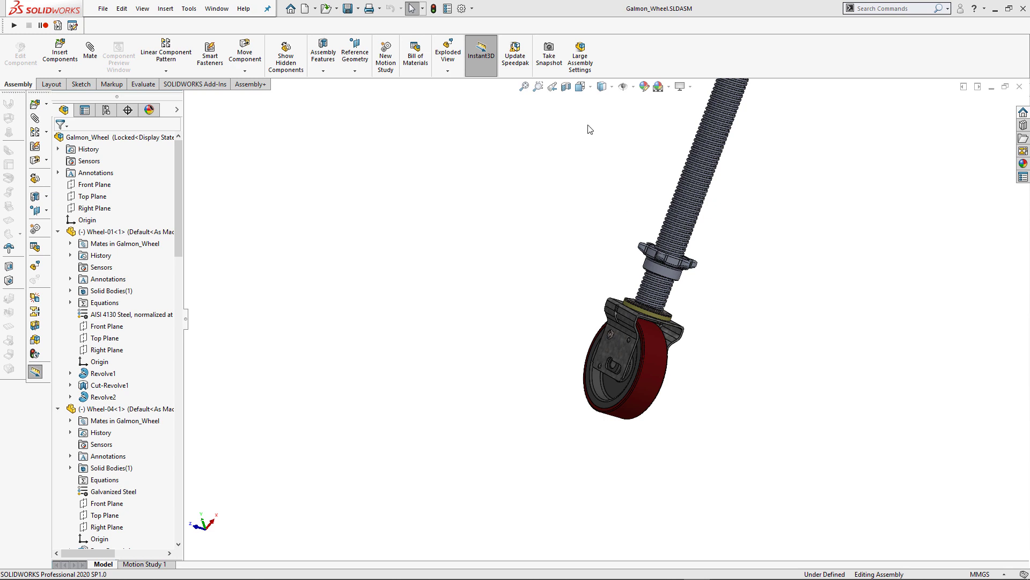
Turn on Hide/Show Primary Planes so the assembly's primary planes appear in the view
left_click(624, 86)
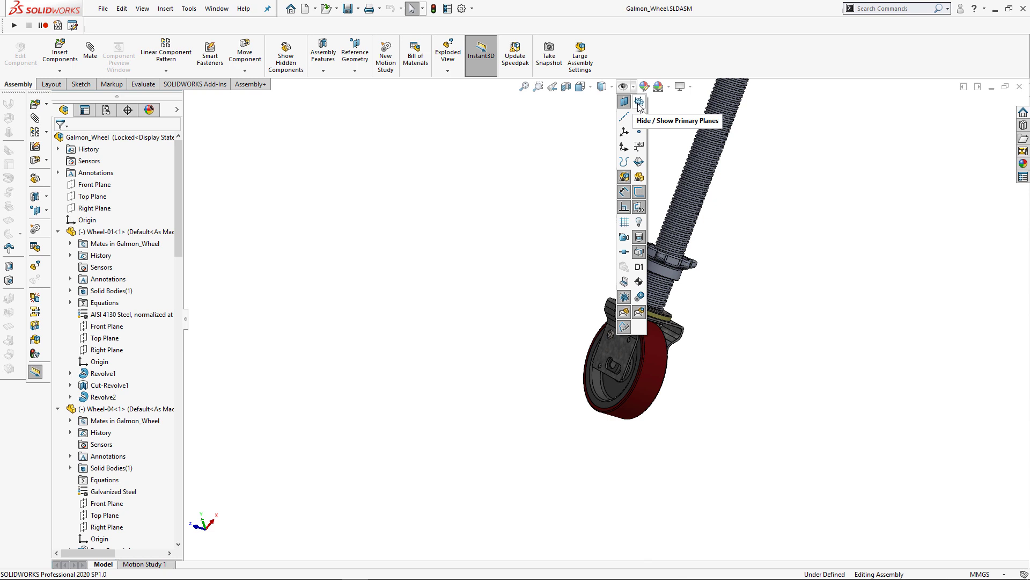
left_click(639, 102)
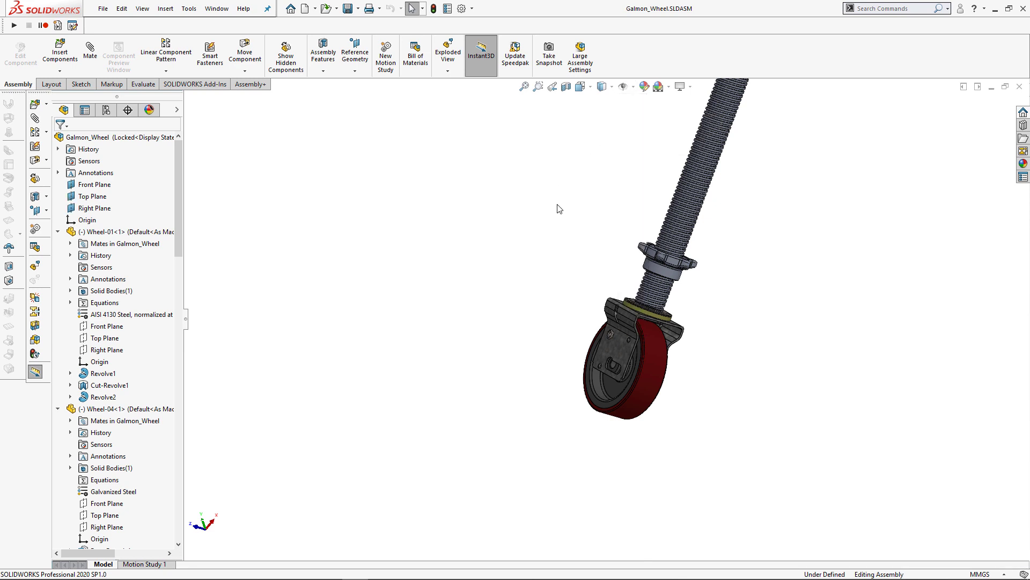
Select the wheel component and open the view's visibility options
scroll(556, 238, "up", 8)
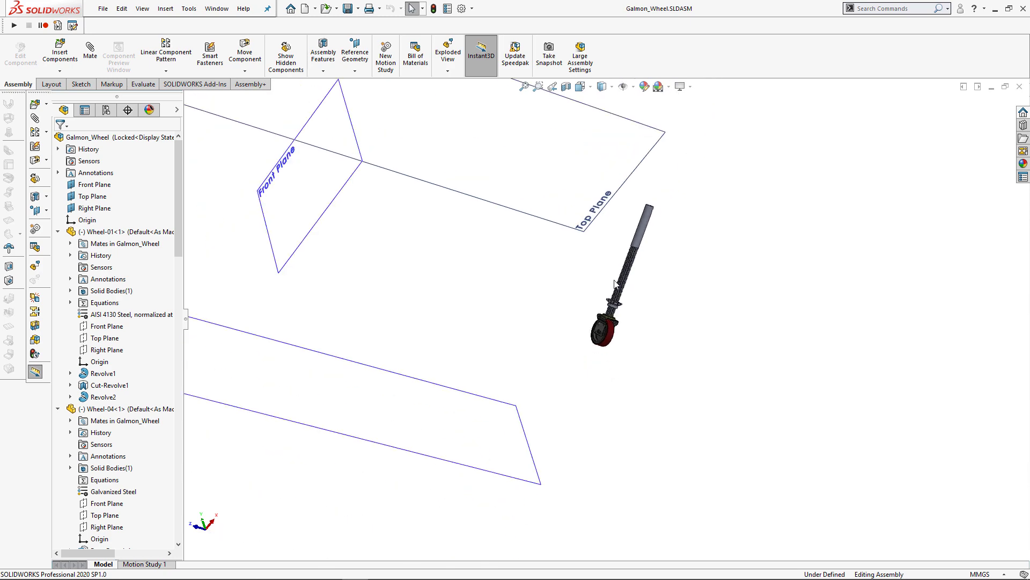
scroll(626, 355, "down", 5)
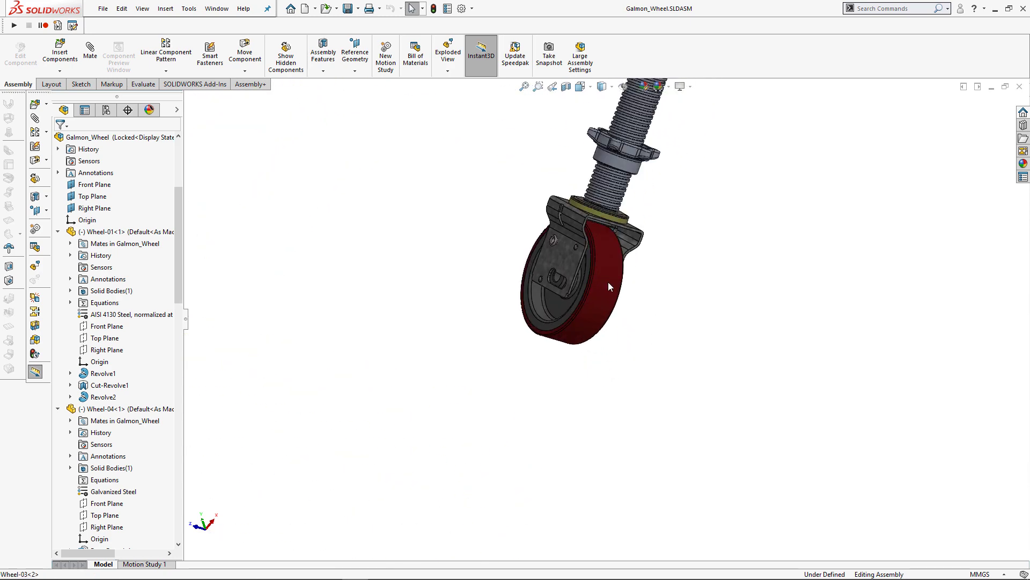
left_click(608, 282)
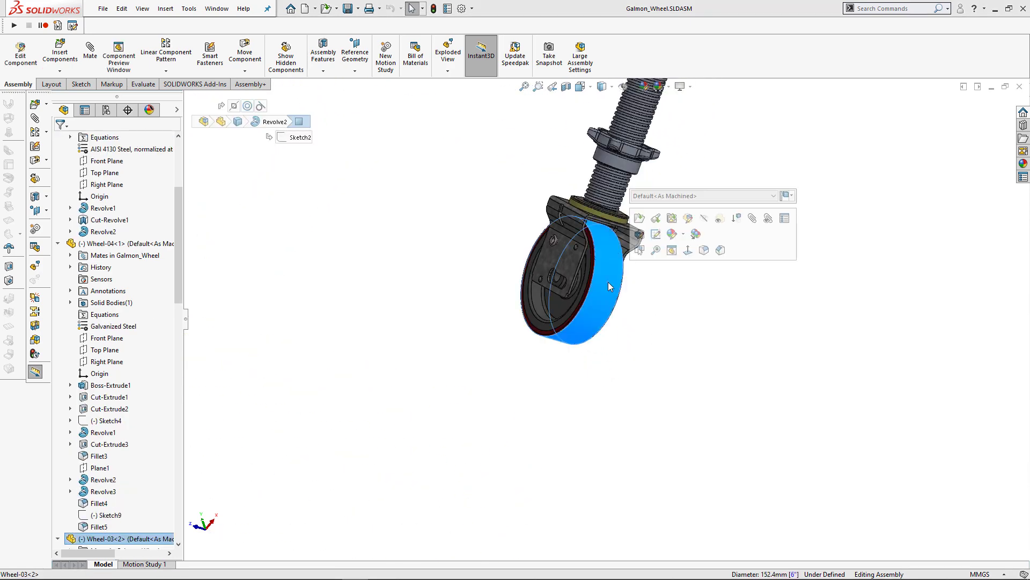
left_click(630, 90)
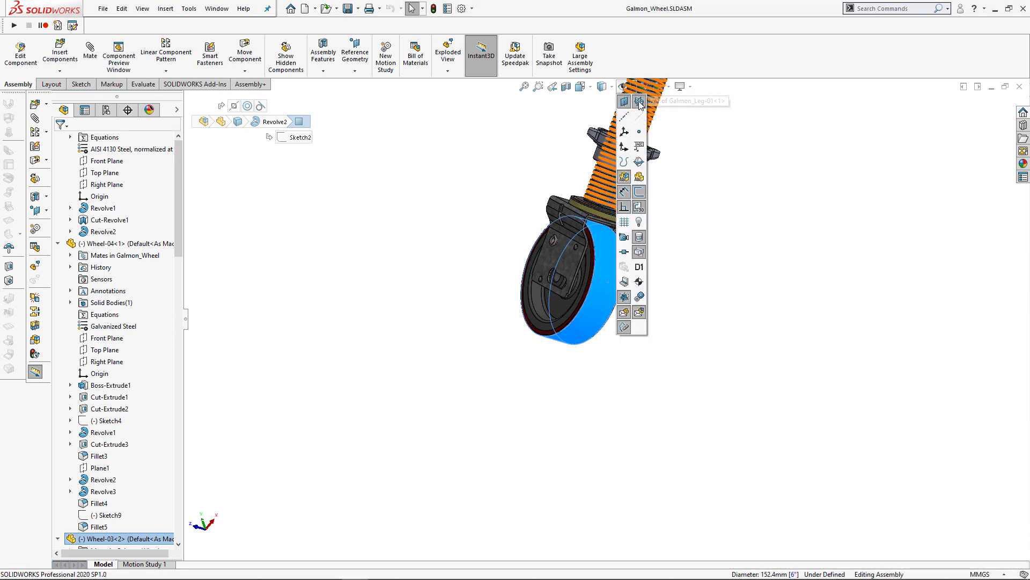
scroll(483, 252, "up", 5)
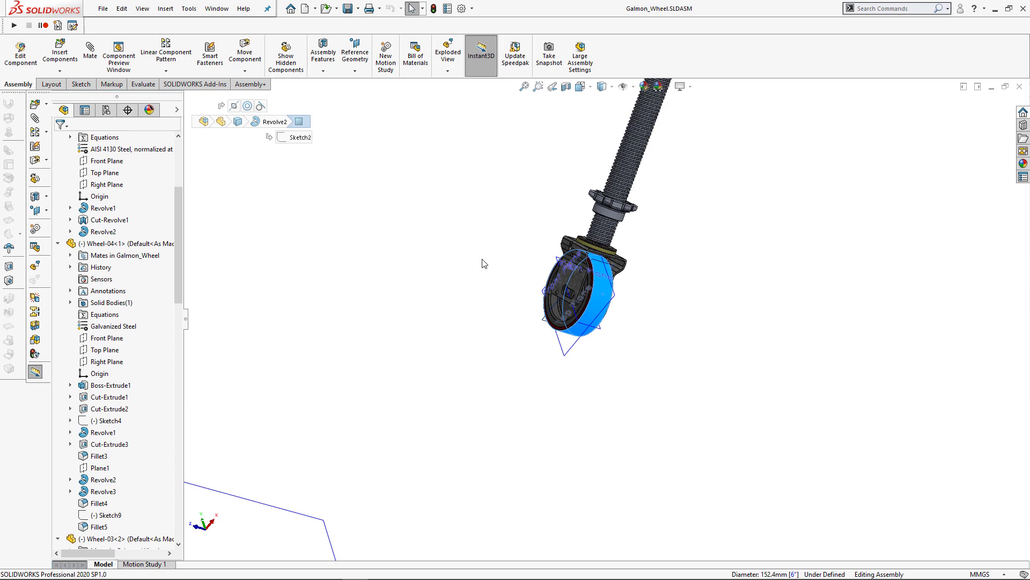
scroll(489, 275, "up", 5)
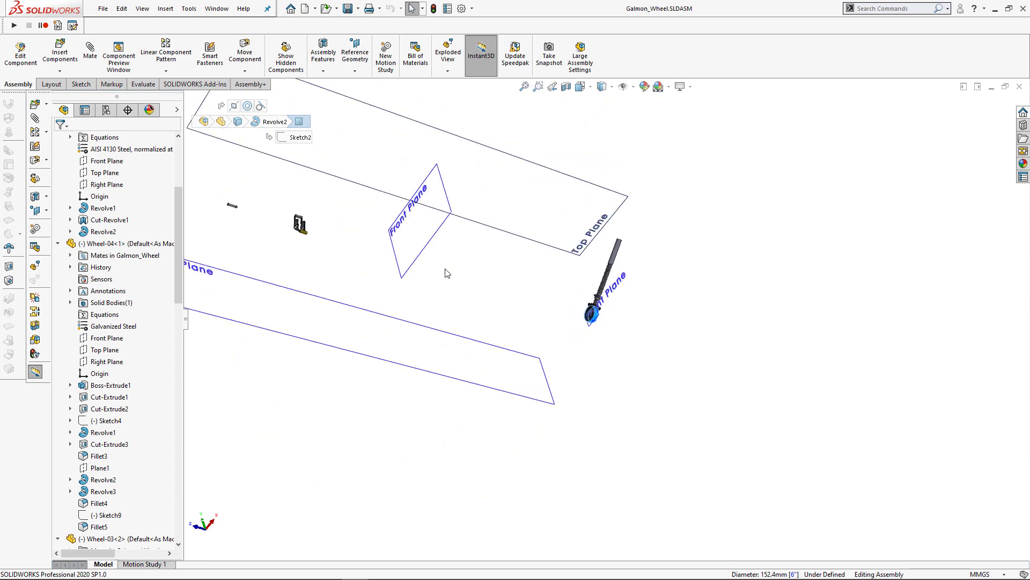
scroll(300, 244, "down", 4)
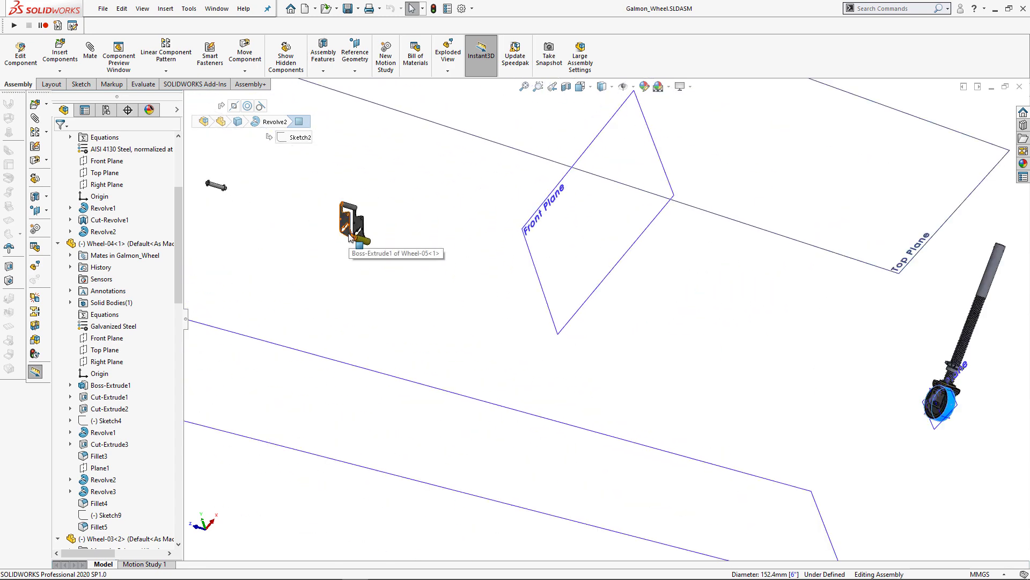
Show the bracket's planes and mate a bracket plane coincident to the wheel's Front Plane
left_click(354, 233)
left_click(633, 86)
left_click(634, 177)
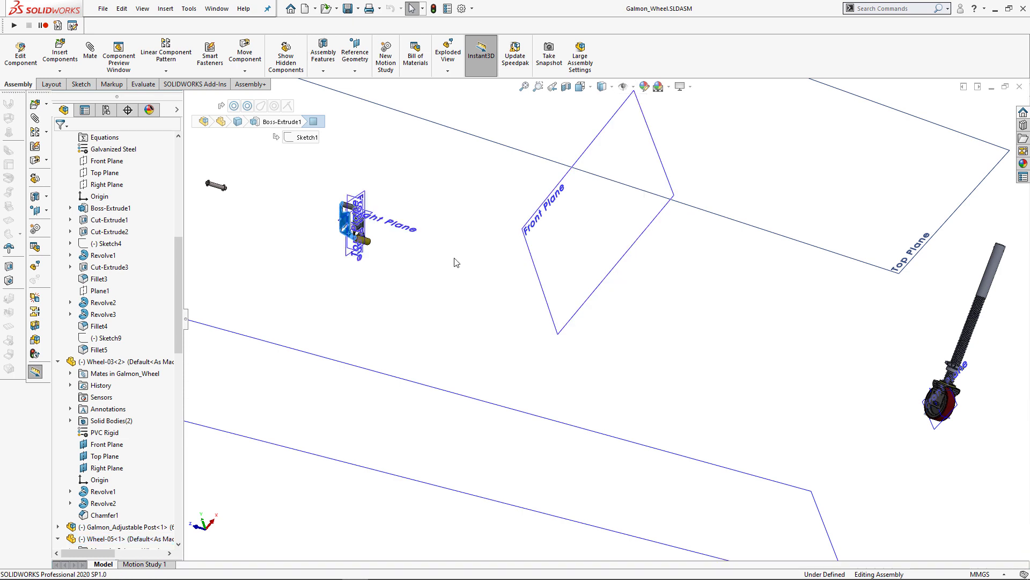
left_click(947, 423, "ctrl")
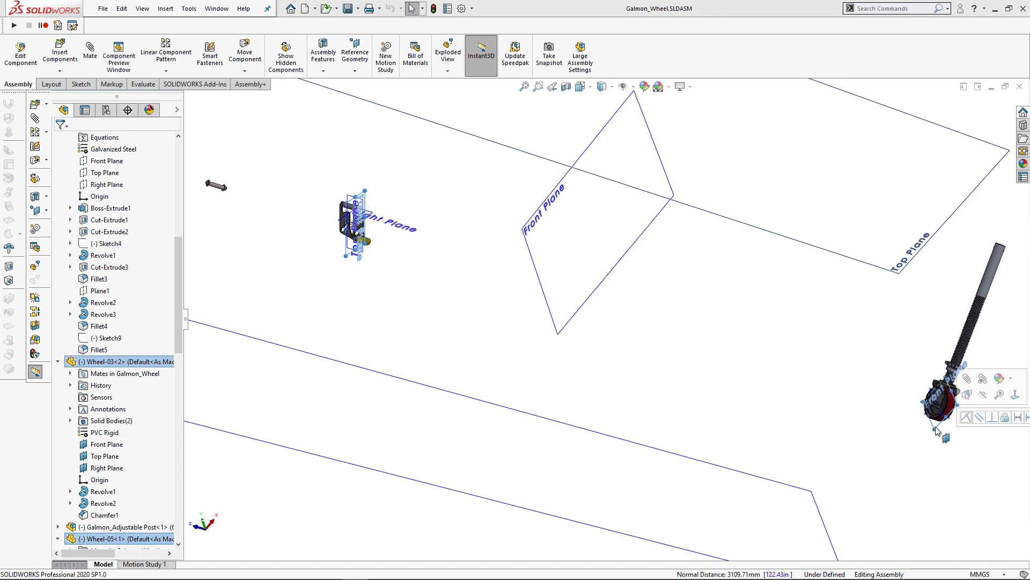
left_click(966, 417)
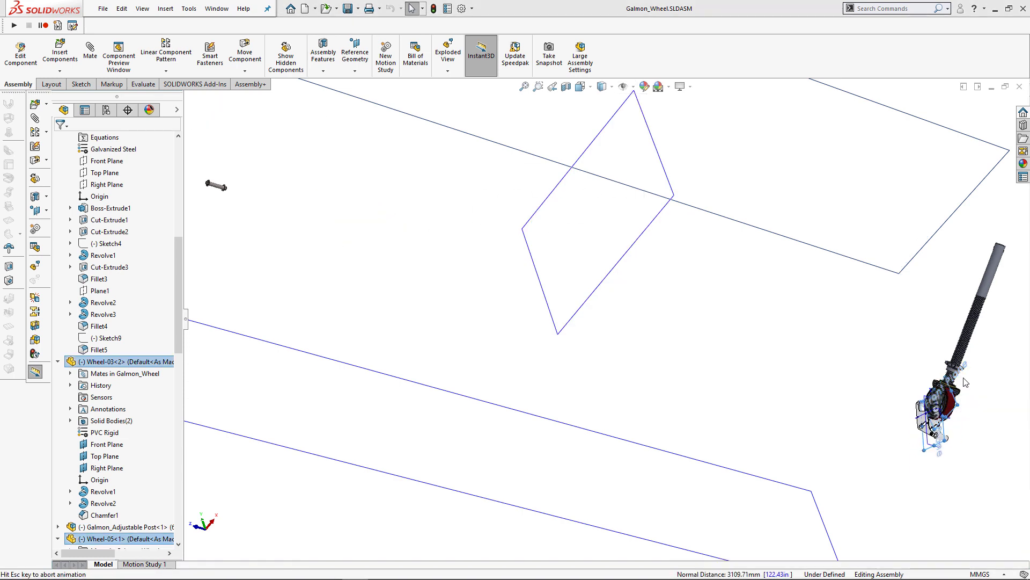
Accept the Coincident mate, then pick the wheel's face as the first selection of a new mate
left_click(1017, 395)
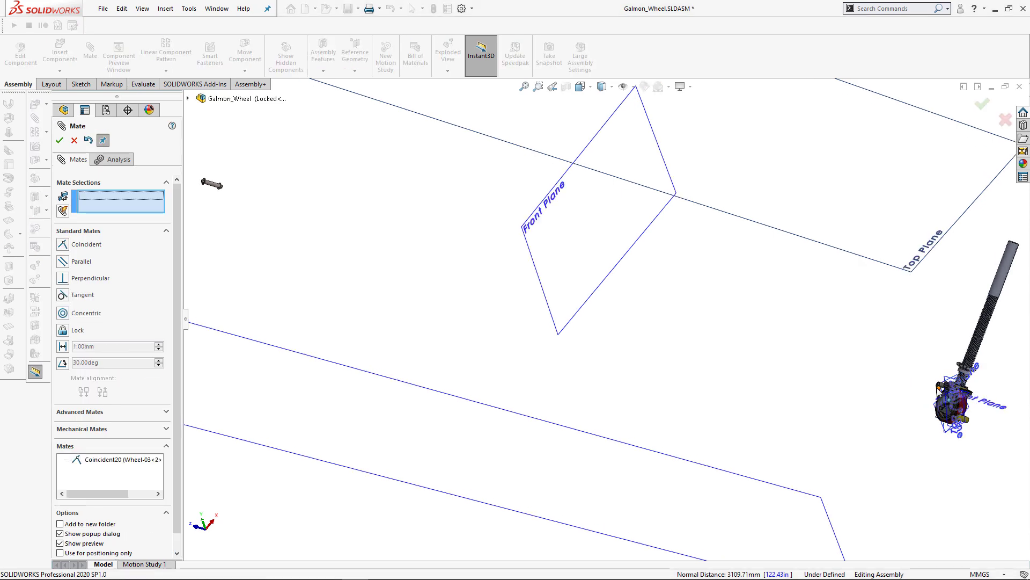
scroll(990, 422, "down", 6)
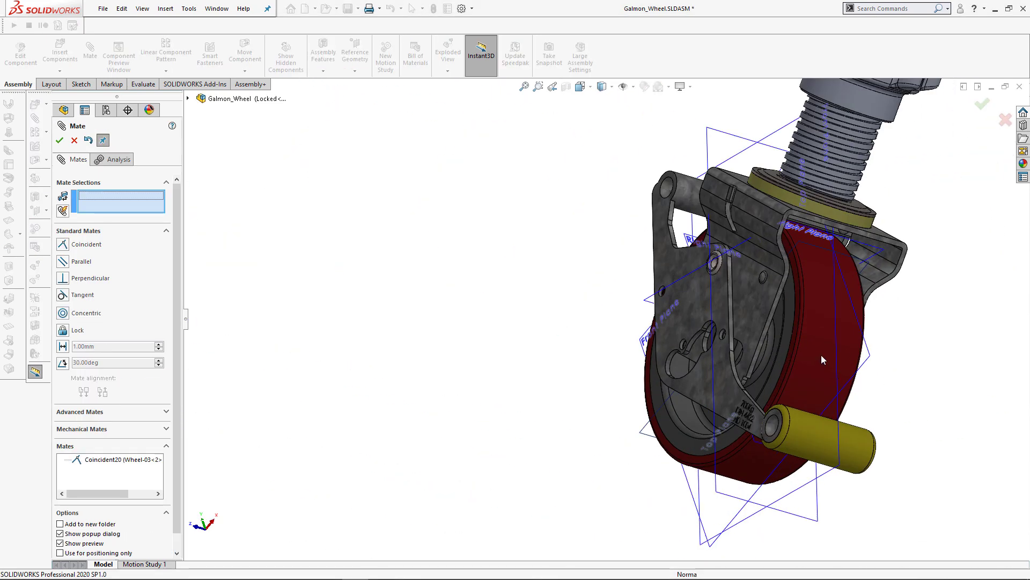
left_click(821, 355)
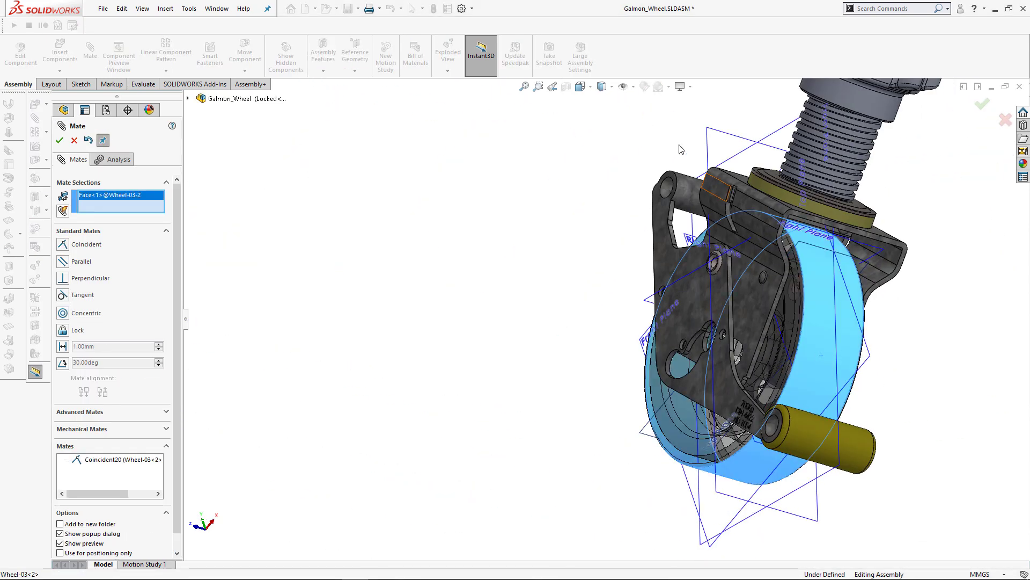
left_click(624, 86)
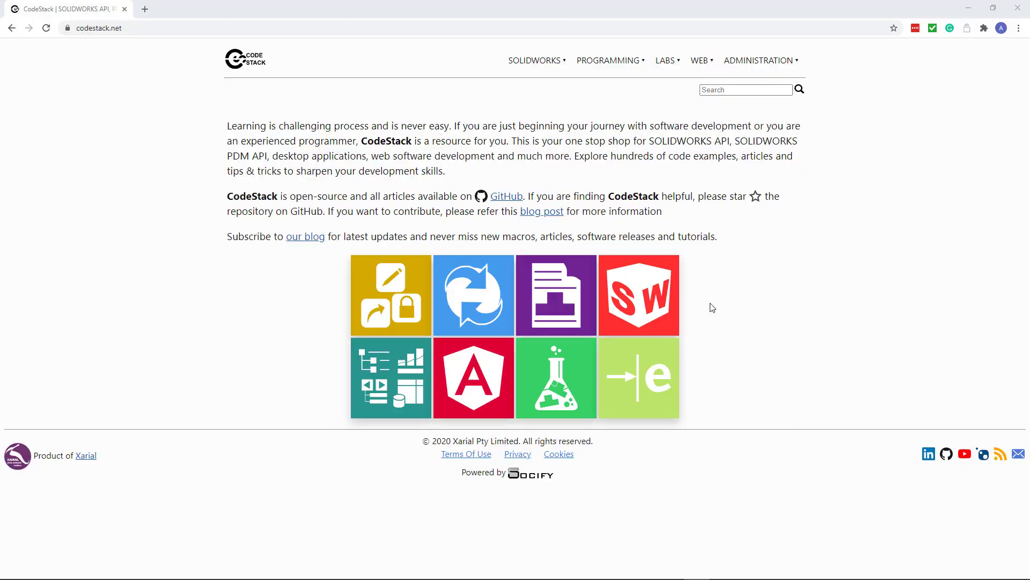
Copy the Select Standard Plane Or Origin By Type code from CodeStack's Model macros, then minimise Chrome
left_click(396, 288)
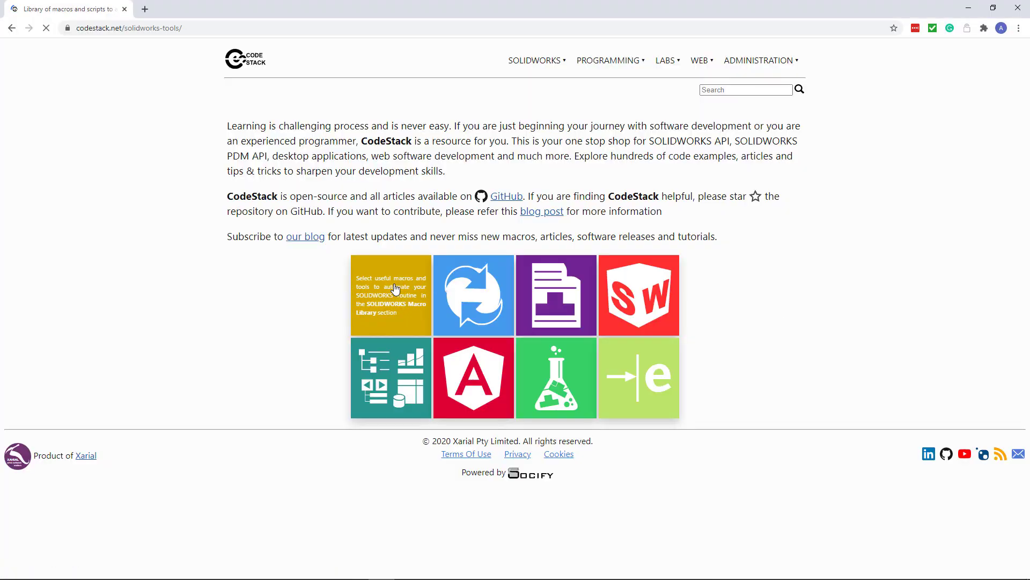
scroll(396, 290, "down", 4)
scroll(395, 291, "down", 6)
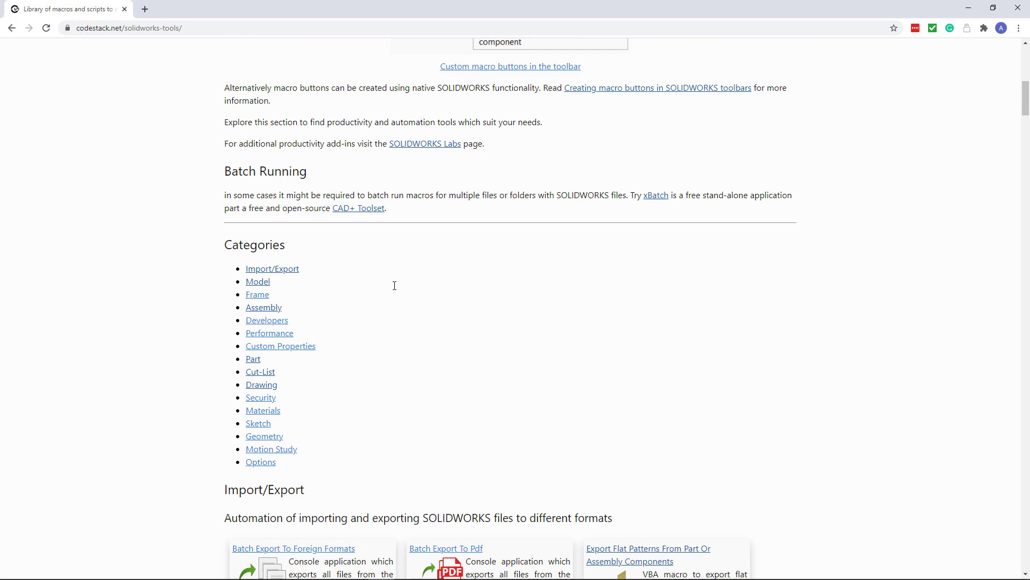
left_click(260, 283)
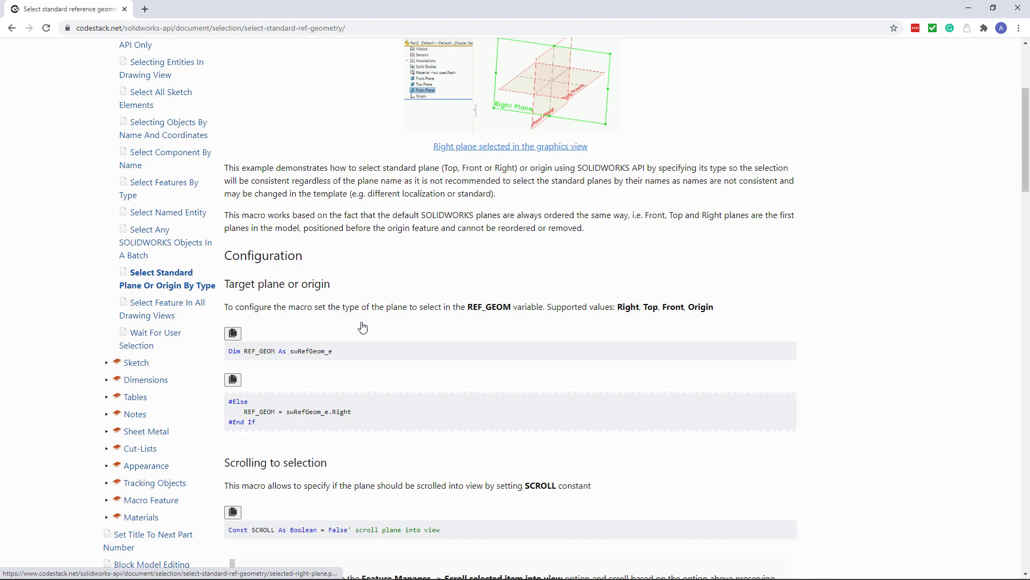
scroll(363, 325, "down", 4)
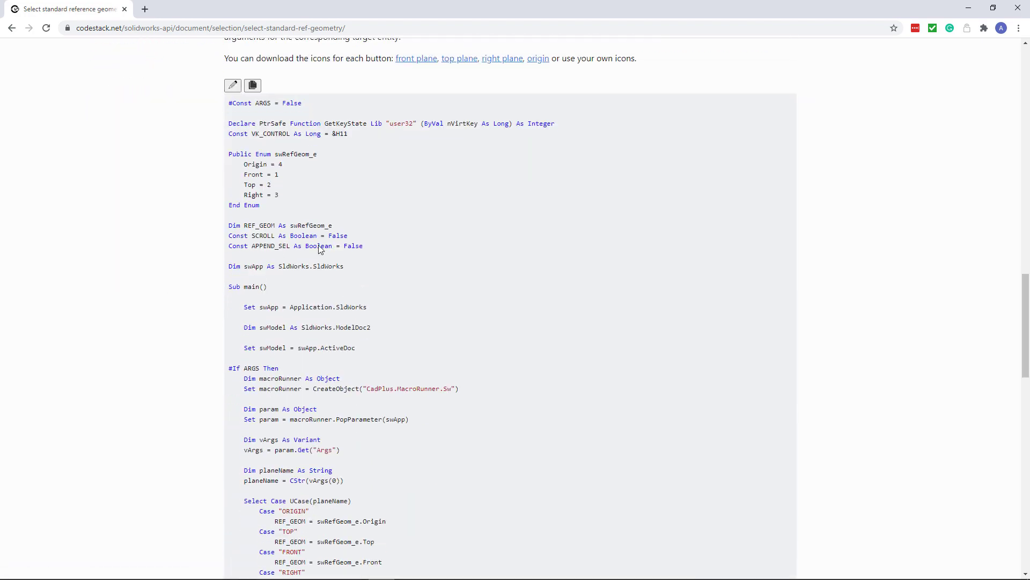
left_click(252, 86)
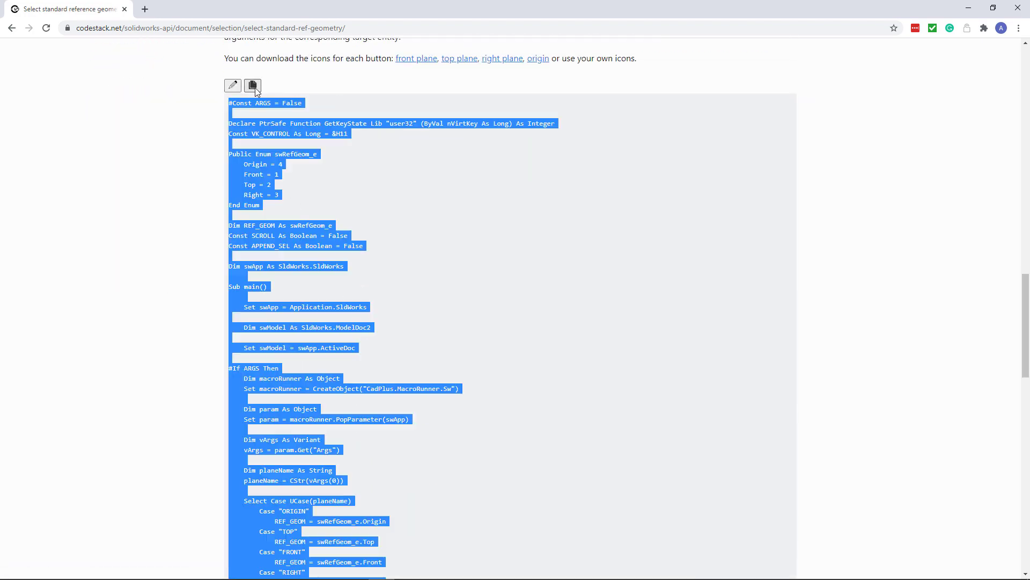
left_click(969, 8)
Create a new macro and save it as SelectRefGeom
left_click(57, 26)
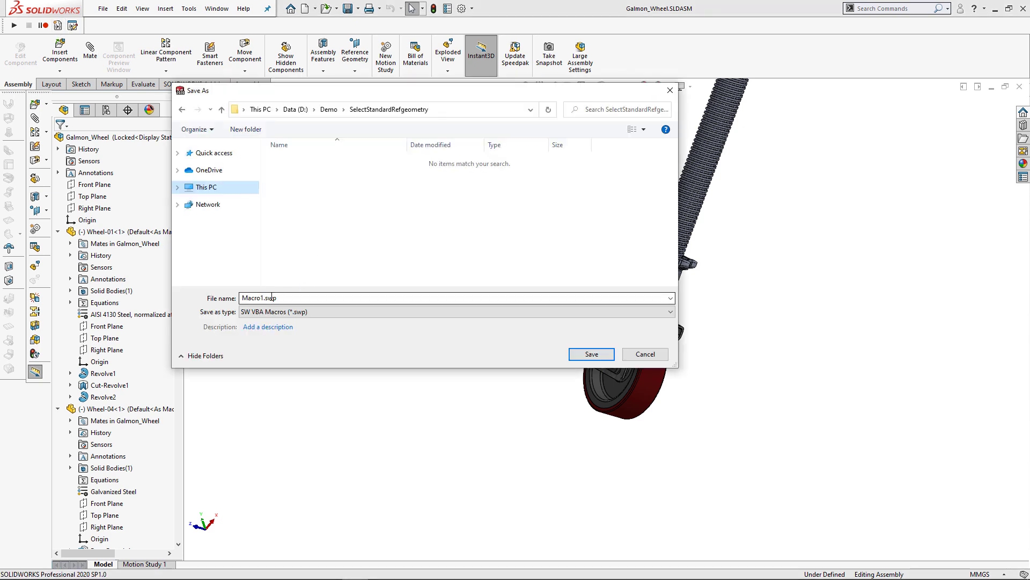
left_click(271, 297)
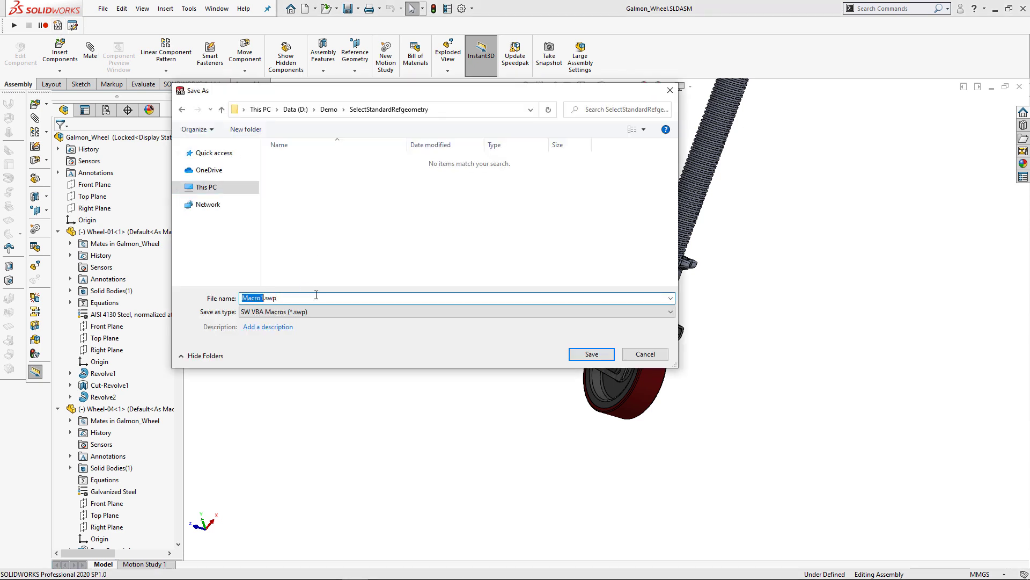
type("SelectRefGeom")
key("Return")
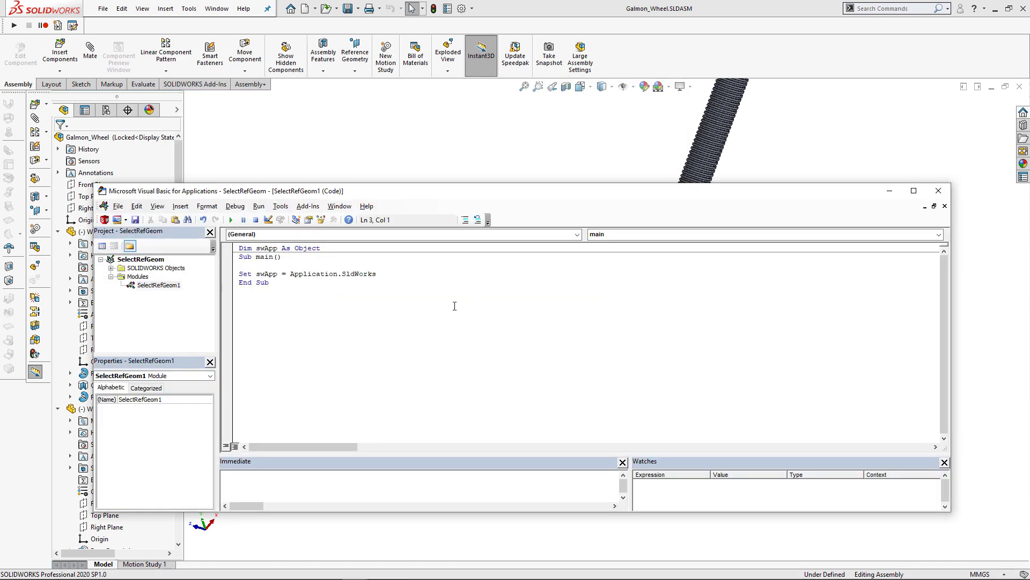
Select all the default code in the module and paste the copied macro over it
key("ctrl+a")
right_click(334, 279)
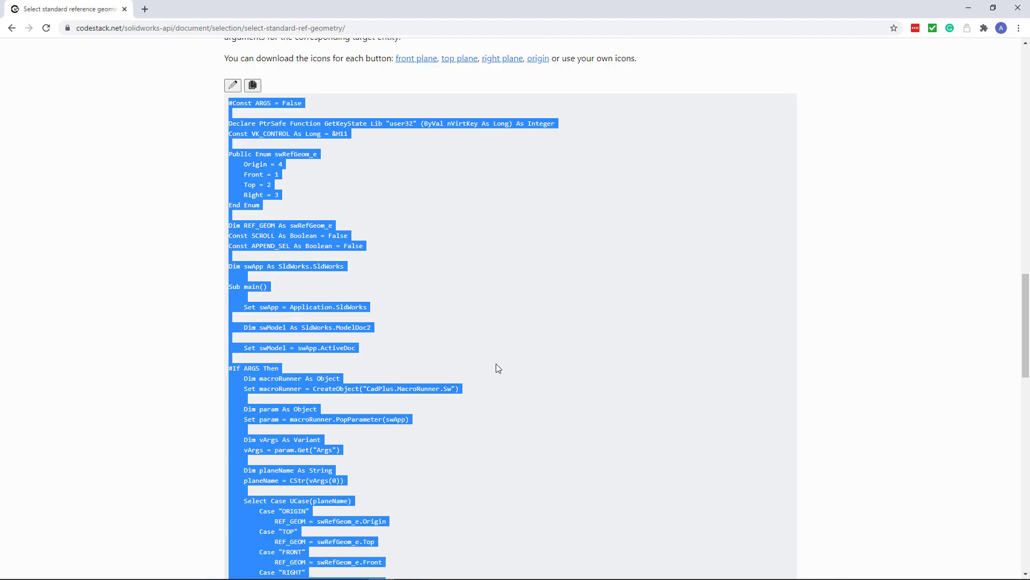
scroll(456, 318, "up", 3)
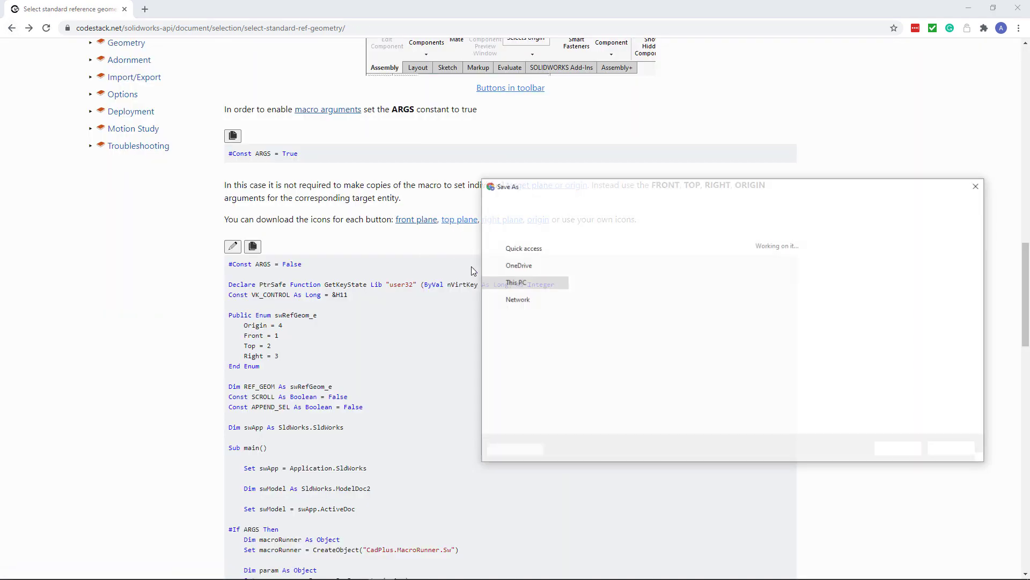
Save the front plane and top plane icon files from the article's links
left_click(901, 452)
right_click(455, 223)
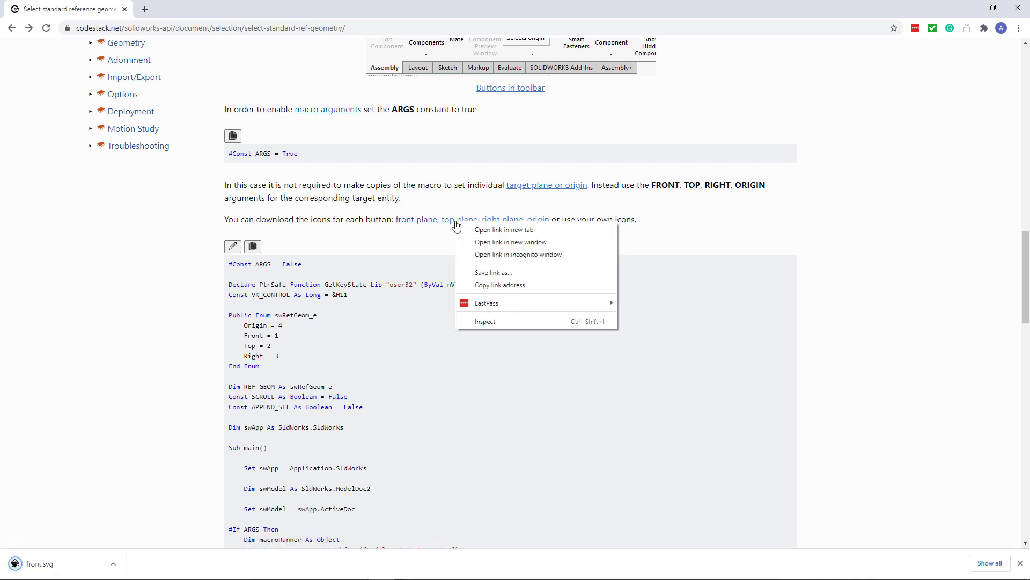
left_click(490, 272)
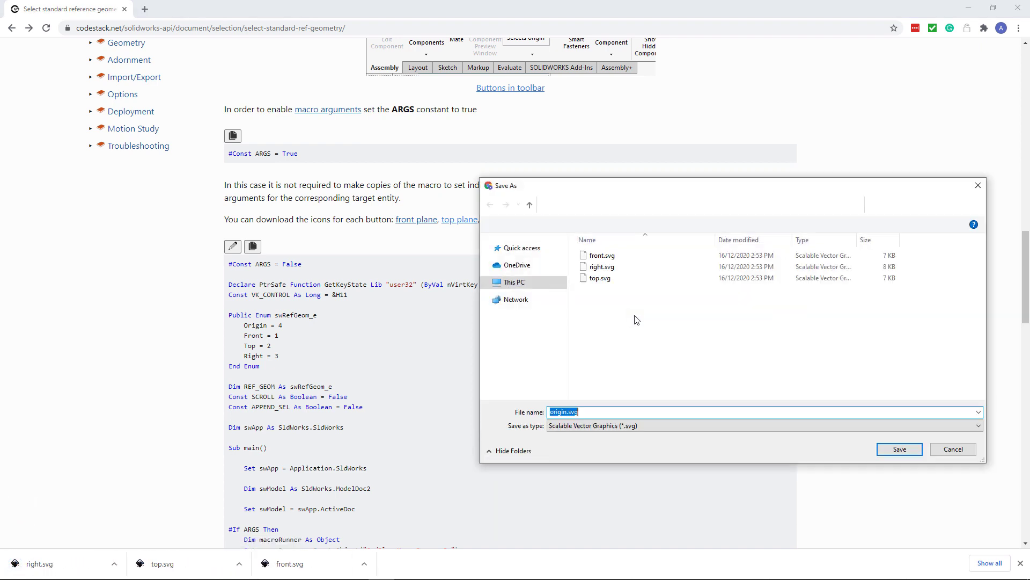
Save origin.svg, then change the macro's #Else default from Top to swRefGeom_e.Right
left_click(899, 450)
left_click(969, 9)
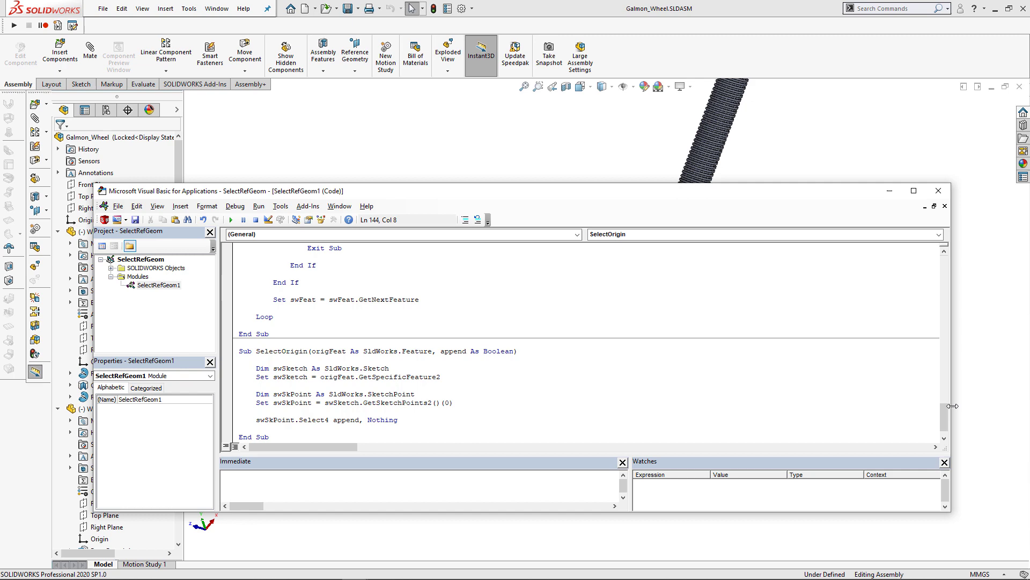
scroll(615, 347, "up", 10)
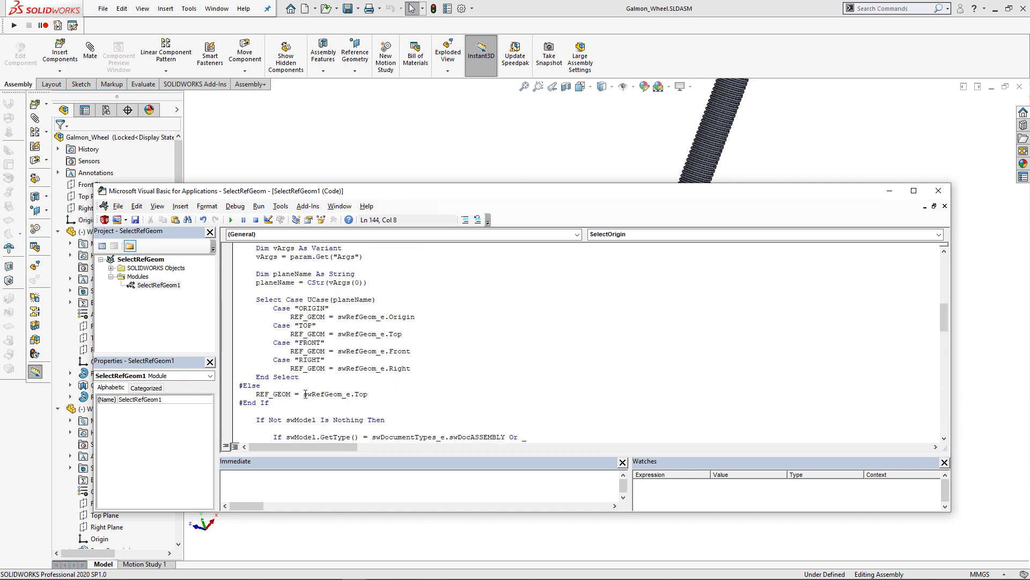
double_click(361, 395)
key("Delete")
type(".ri")
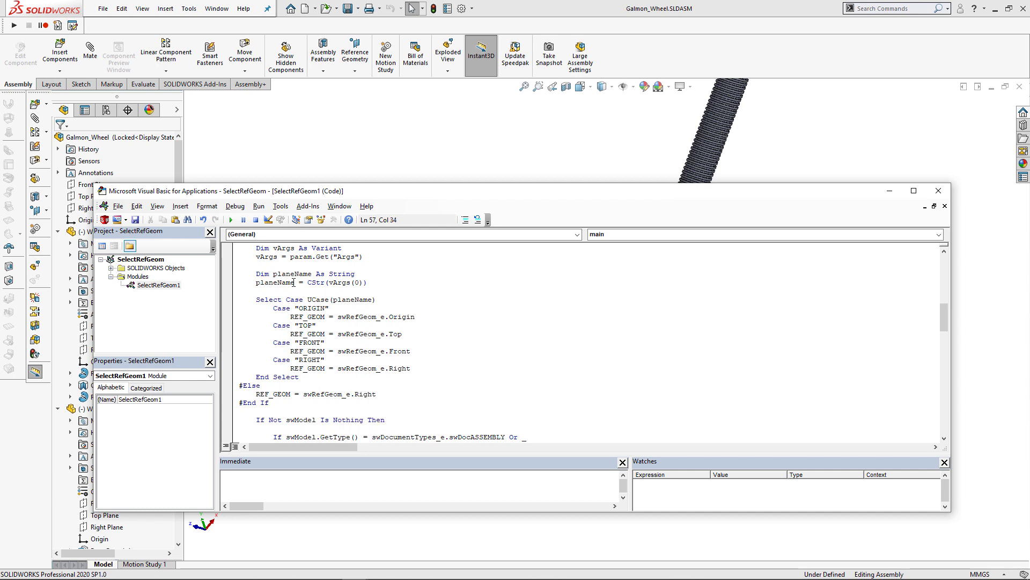
key("BackSpace")
Set the #Else default back to swRefGeom_e.Top and run the macro to select the Top Plane
left_click(179, 152)
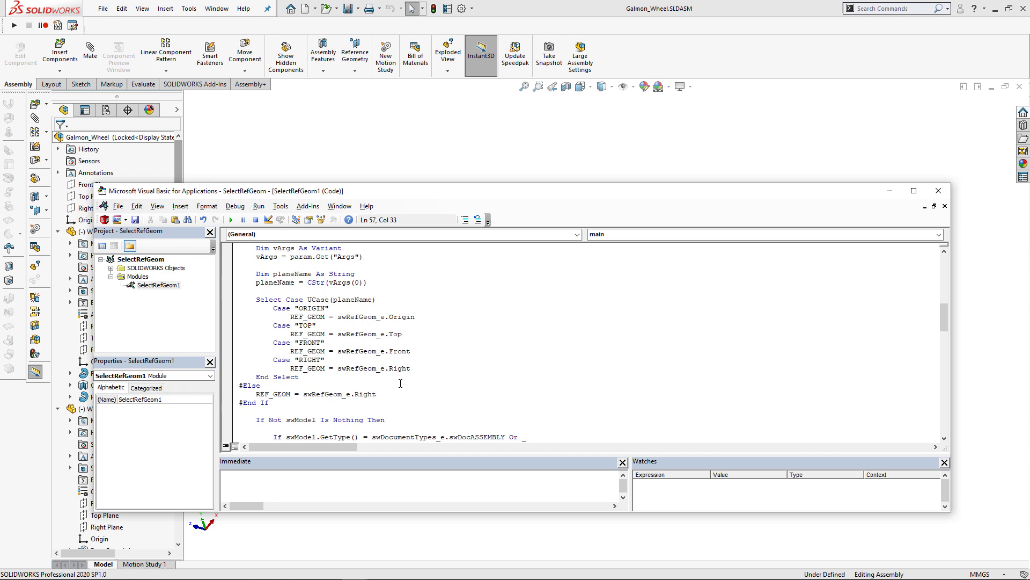
double_click(369, 396)
type("top")
left_click_drag(238, 194, 730, 137)
left_click(724, 163)
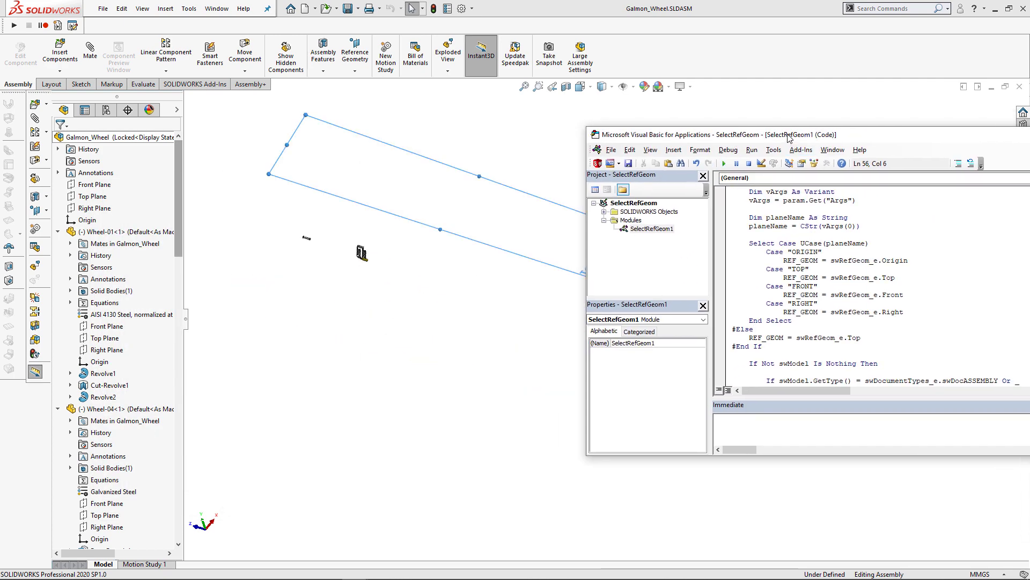
left_click_drag(789, 138, 325, 144)
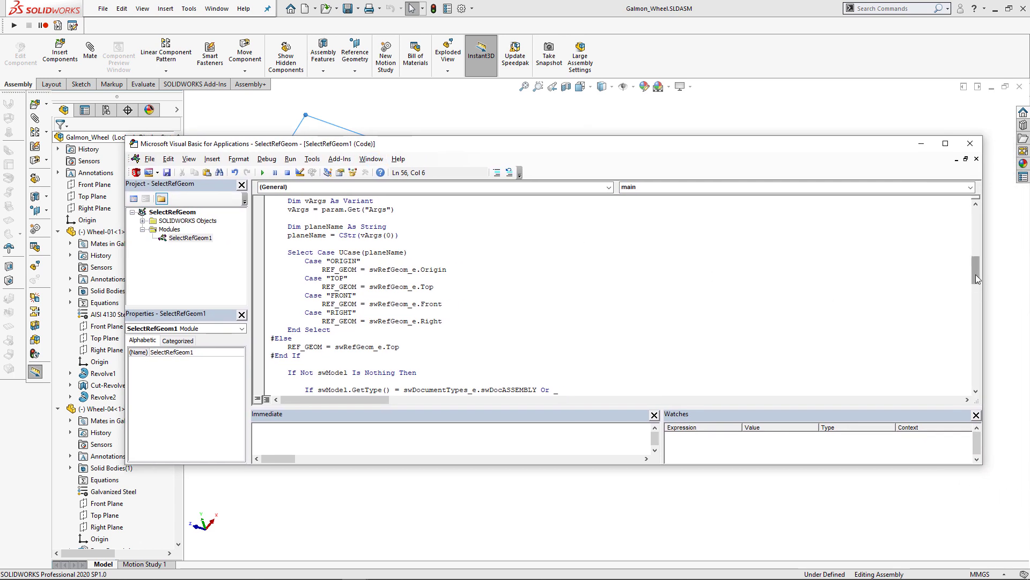
Change #Const ARGS and Const APPEND_SEL from False to True
left_click_drag(975, 274, 970, 220)
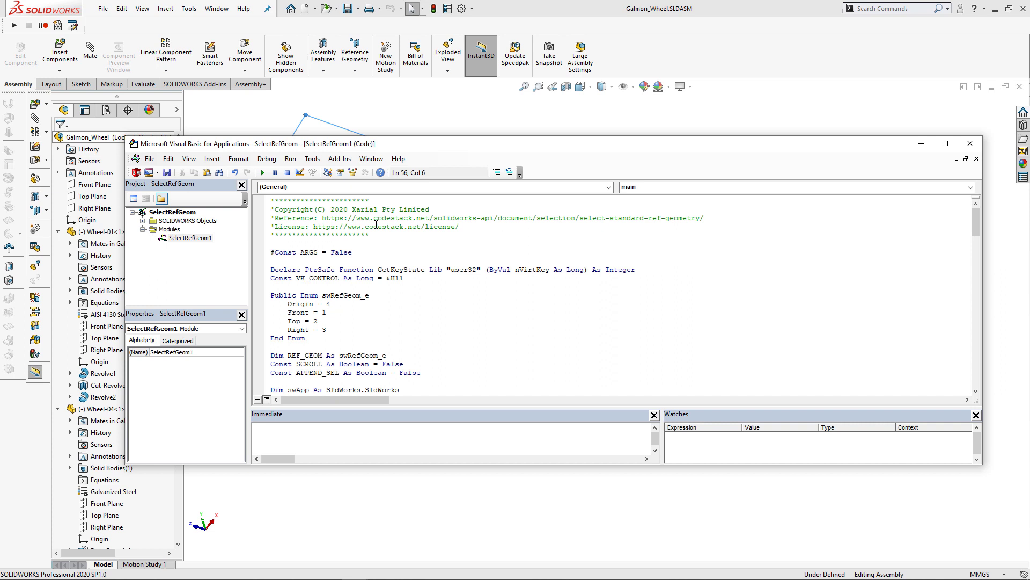
double_click(342, 252)
type("tru")
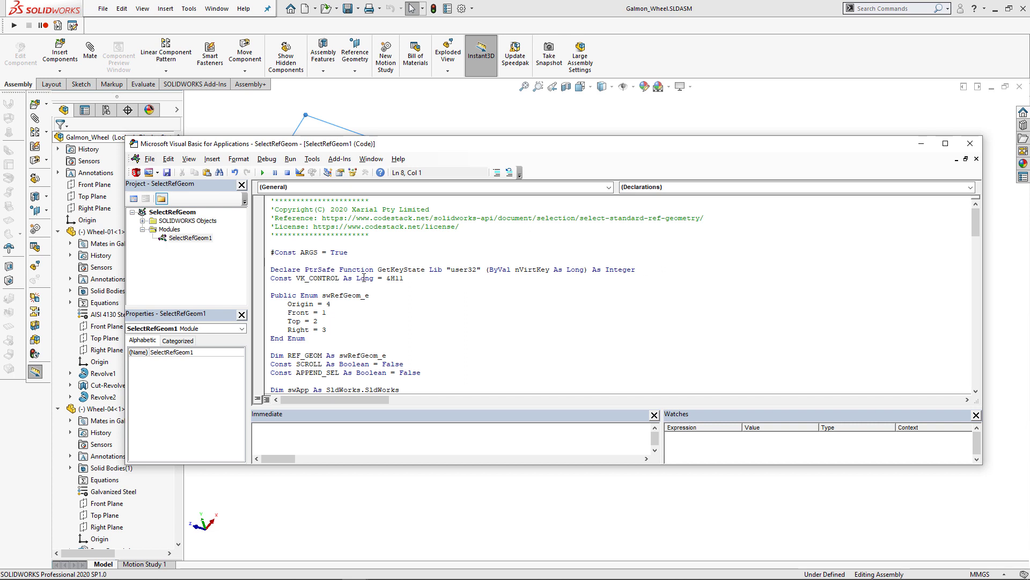
scroll(370, 289, "down", 1)
double_click(411, 347)
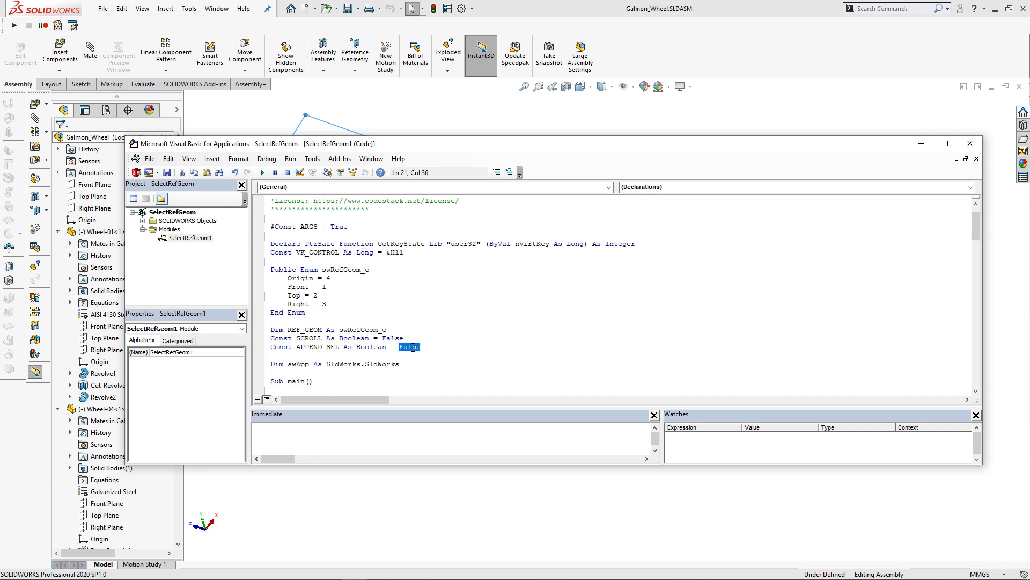
type("tru")
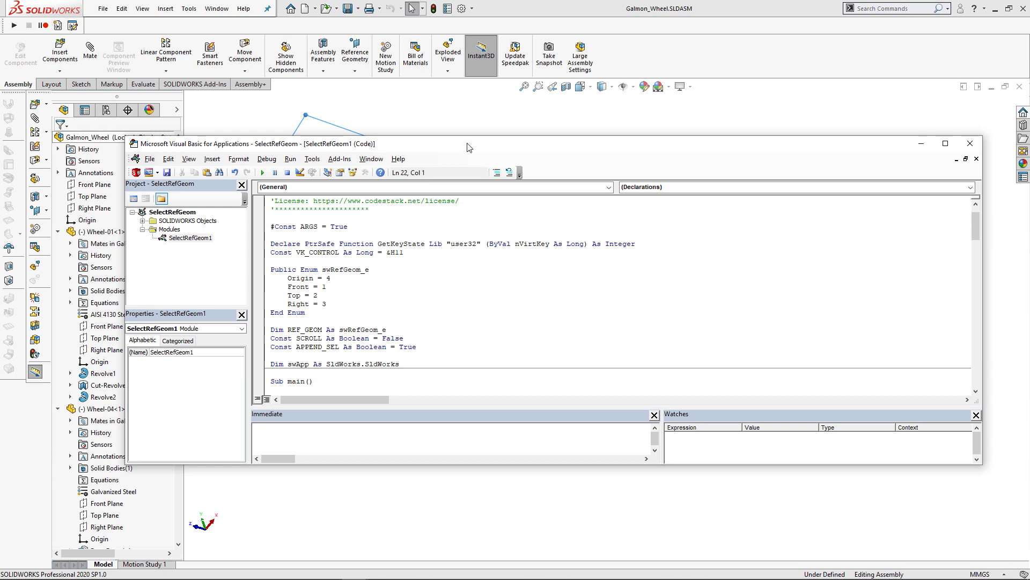
Close the VBA editor and add a new toolbar in Tools > CAD+ > Toolbar+ > Configure
left_click_drag(468, 148, 446, 154)
left_click(946, 147)
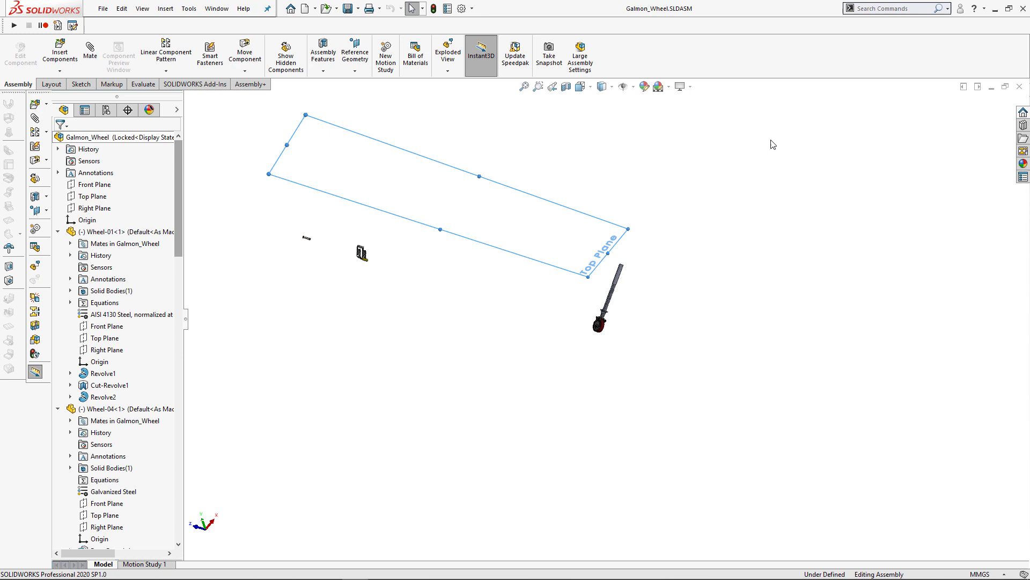
left_click(188, 9)
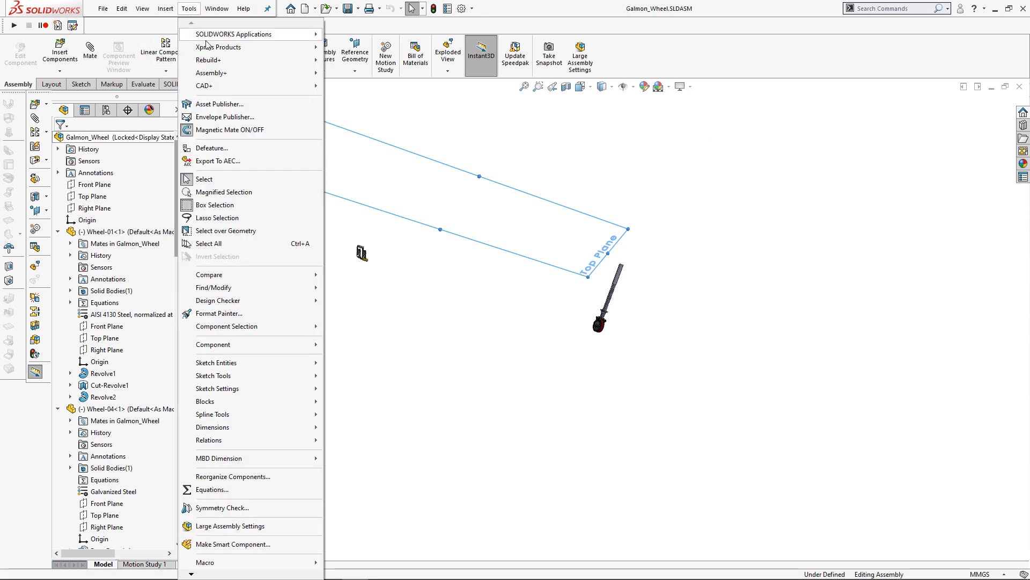
mouse_move(241, 86)
mouse_move(382, 141)
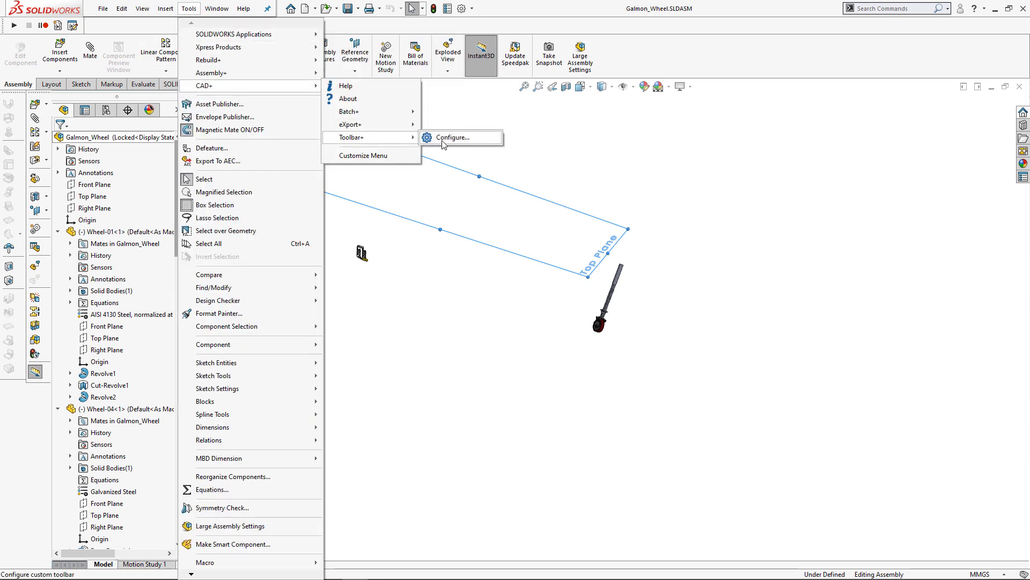
left_click(445, 138)
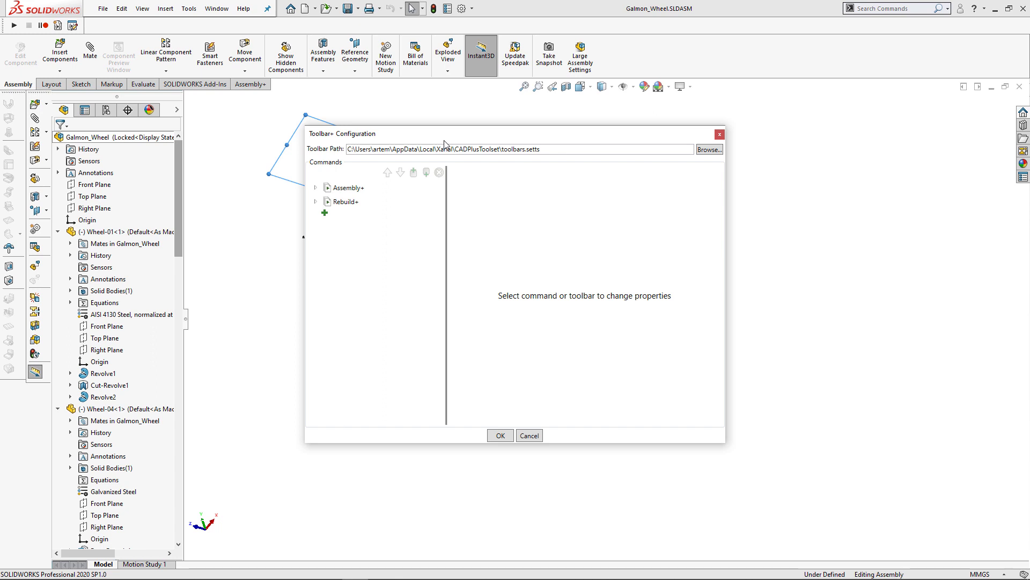
left_click(325, 212)
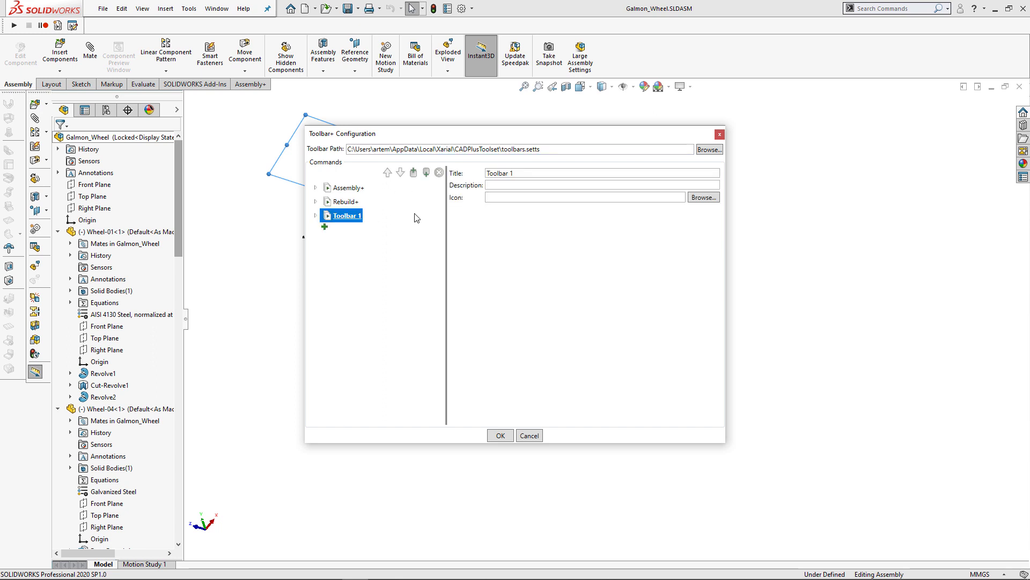
triple_click(531, 174)
Name the toolbar Features+ and drag SelectRefGeom.swp onto it from Explorer
type("Features+")
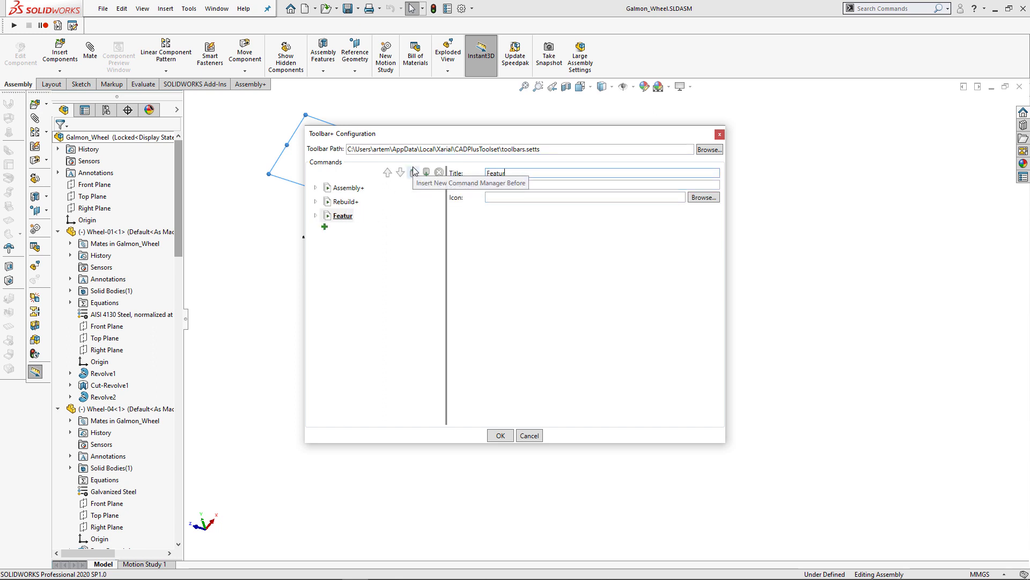
left_click(316, 215)
key("alt+Tab")
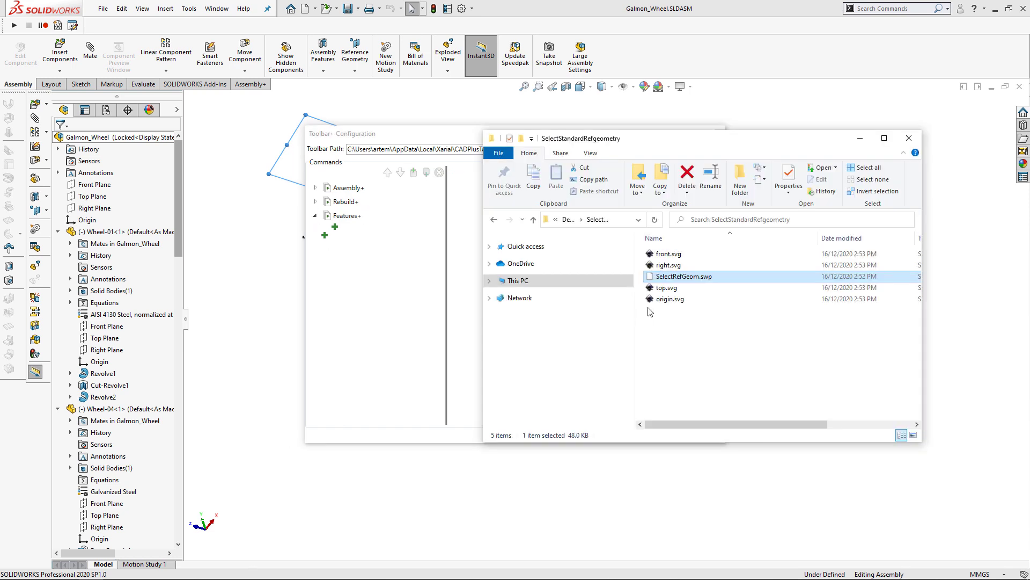
left_click_drag(670, 283, 338, 222)
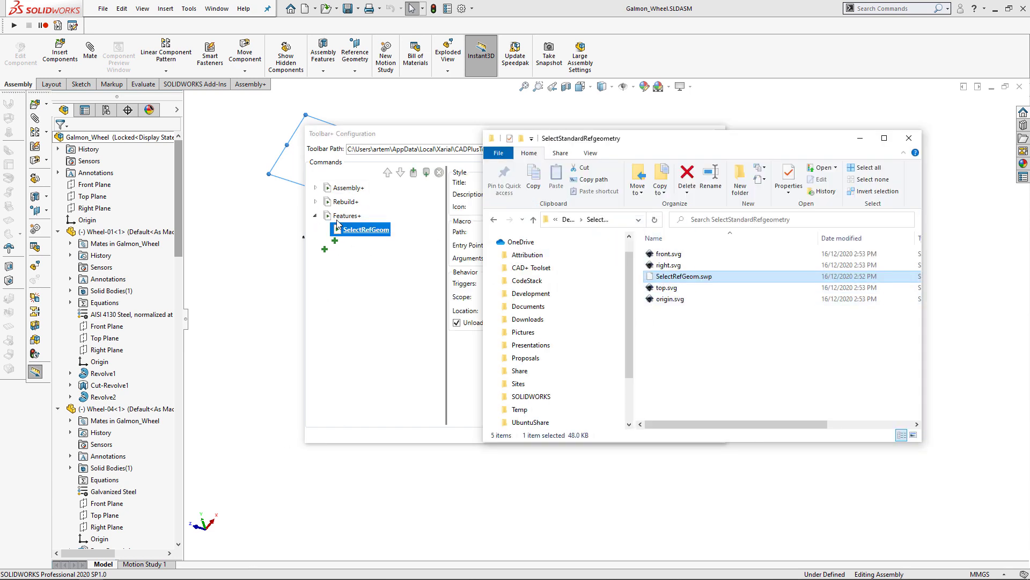
left_click(364, 303)
Title the new command 'Select Top Plane' and begin its description
left_click(561, 183)
left_click_drag(553, 182, 478, 185)
type("Select Top Plane")
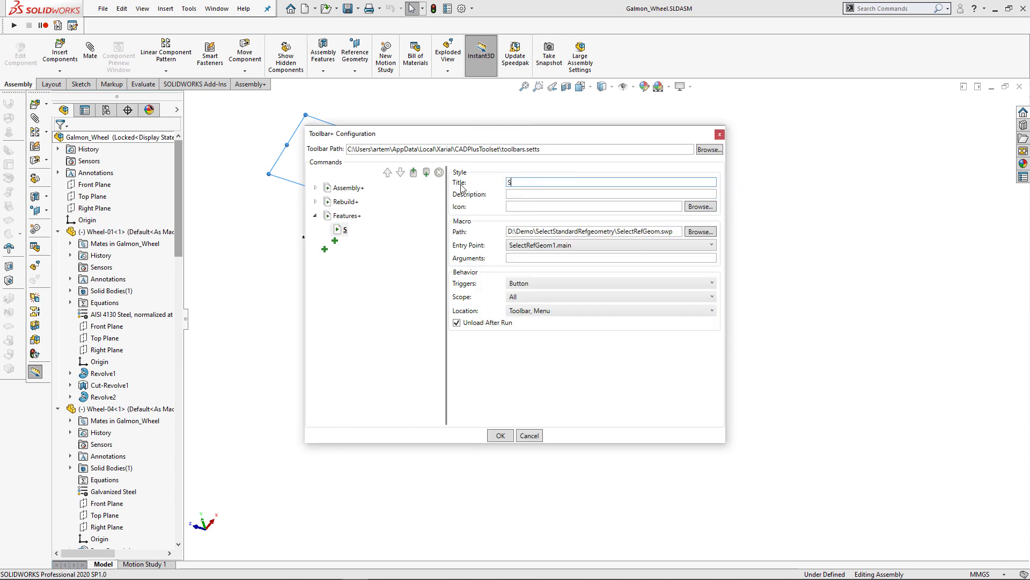
left_click(513, 194)
type("Selects top plane")
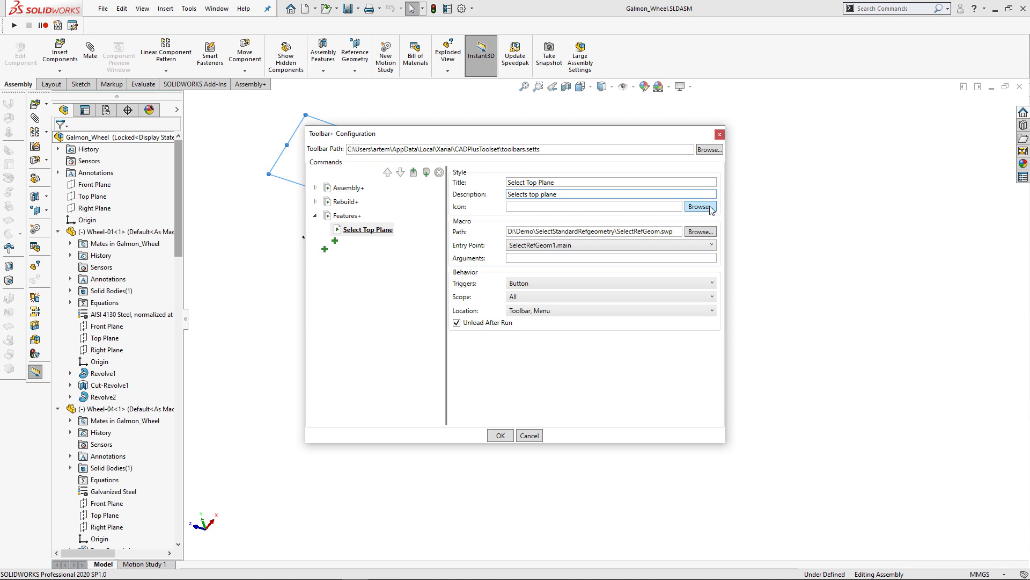
Set the command's icon to top.svg, enter the TOP argument, and add another command
left_click(710, 206)
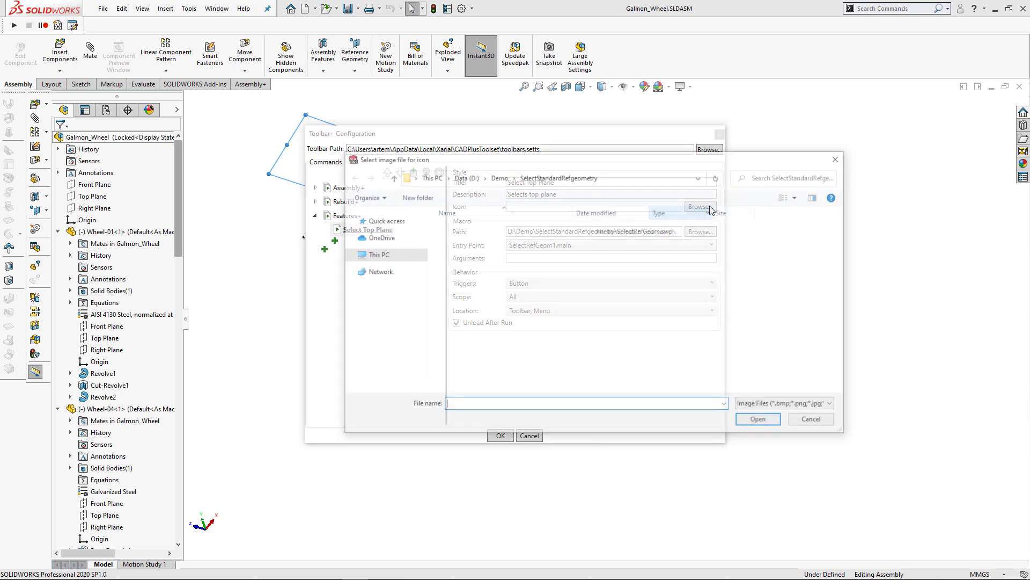
left_click(775, 405)
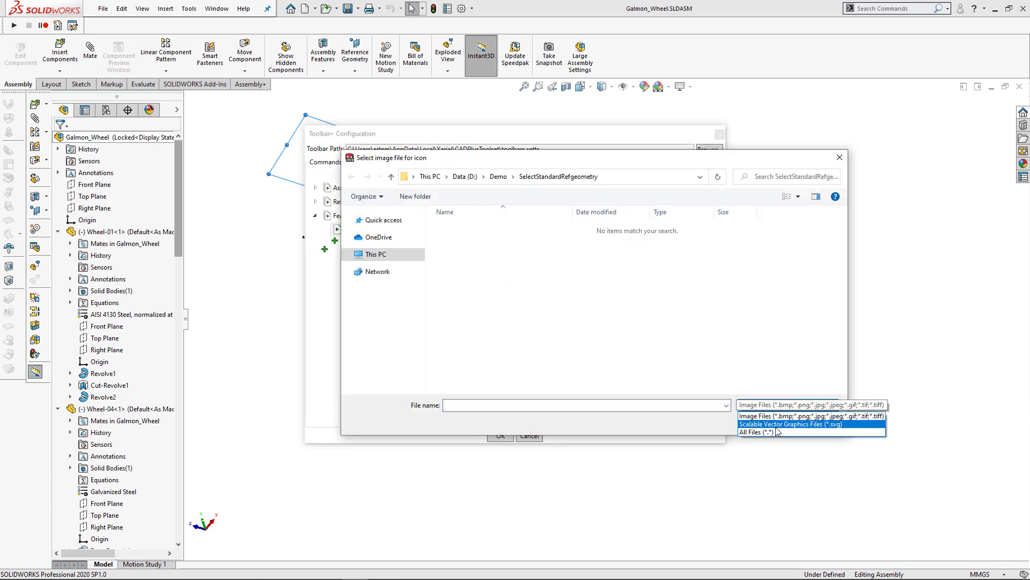
left_click(757, 428)
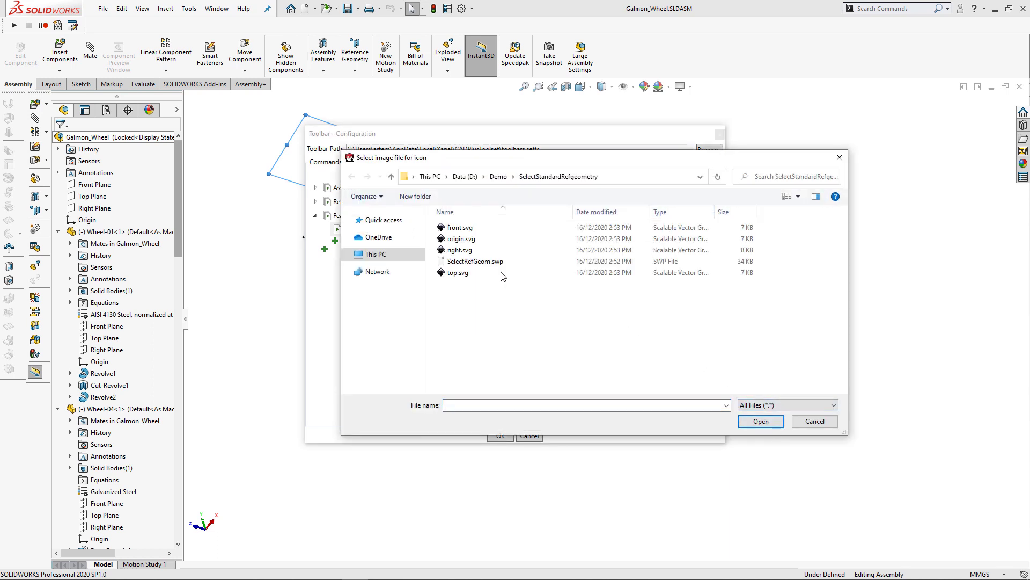
left_click(463, 273)
left_click(761, 421)
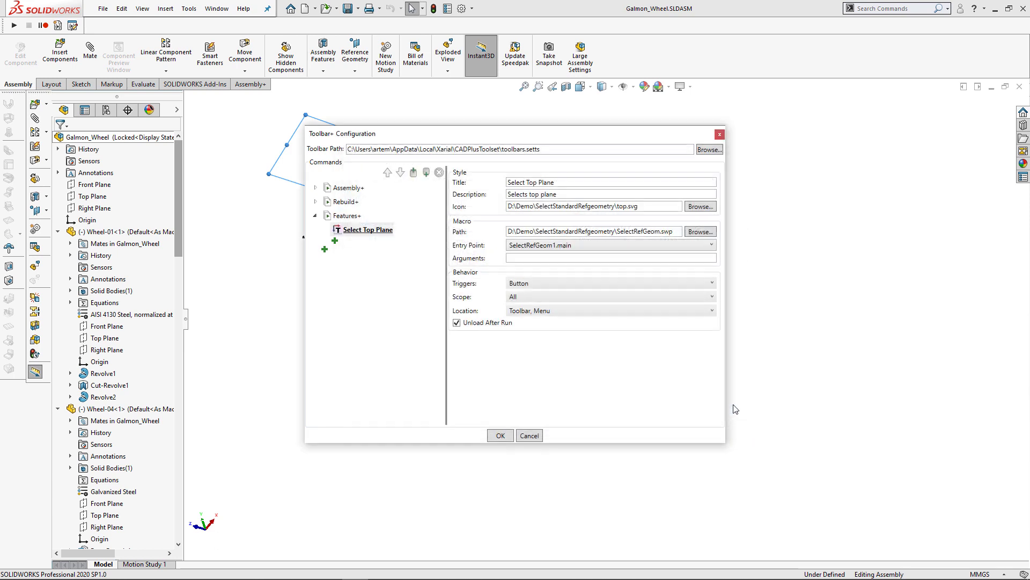
left_click(515, 259)
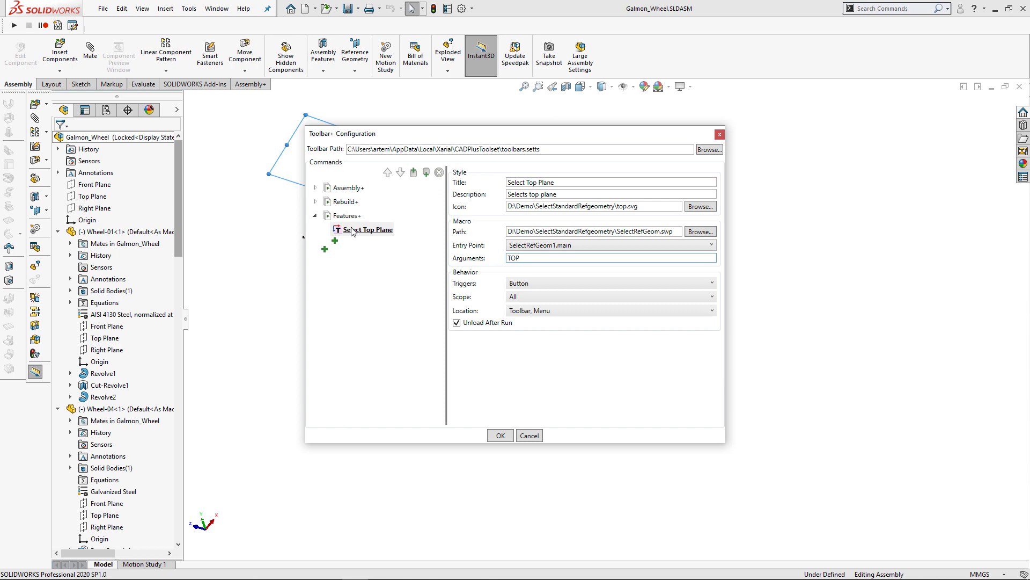
left_click(335, 241)
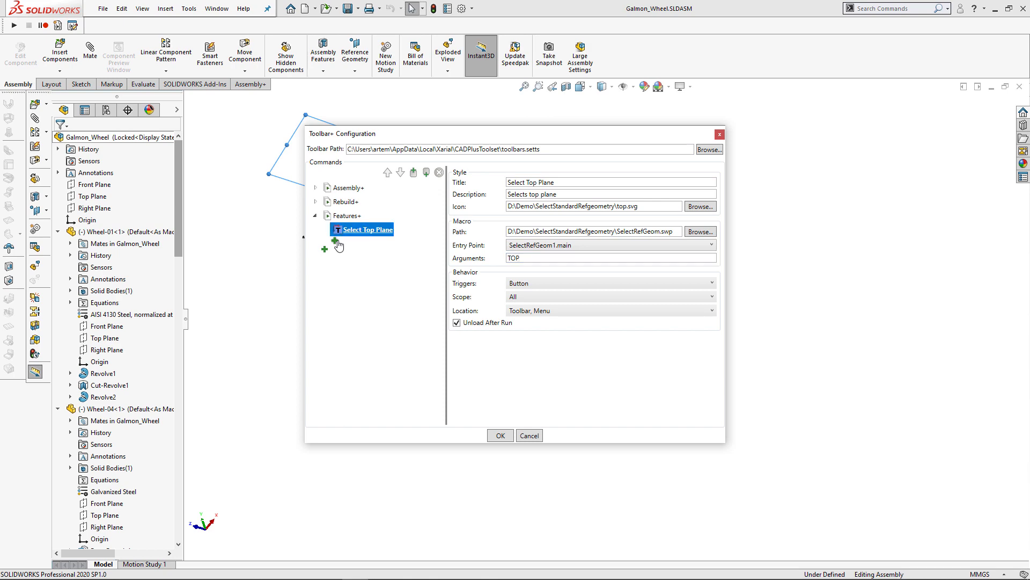
Point the new command at SelectRefGeom.swp, title it 'Select Right Plane' and start its description
left_click(702, 232)
double_click(489, 231)
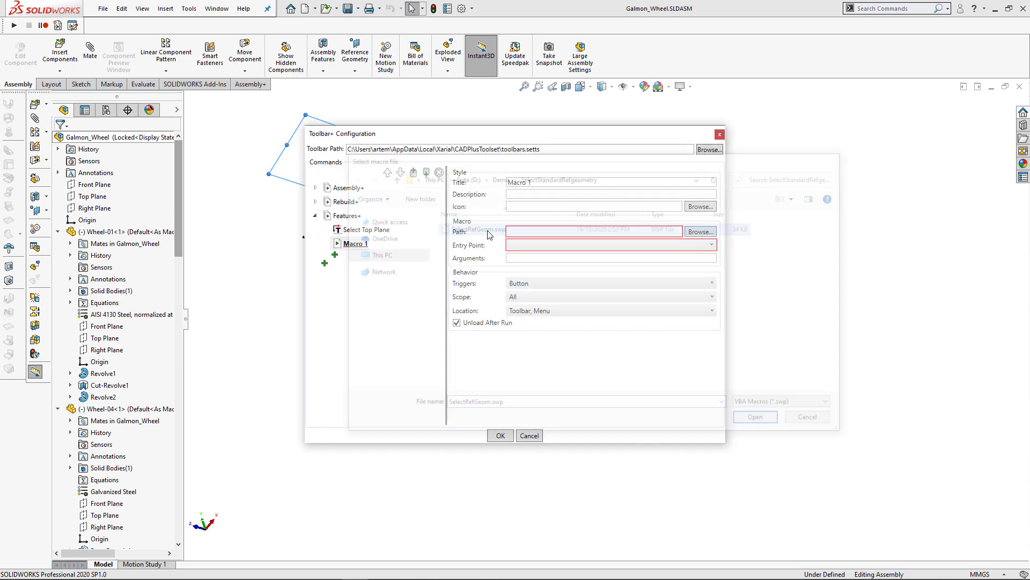
triple_click(541, 183)
type("Select Right Plane")
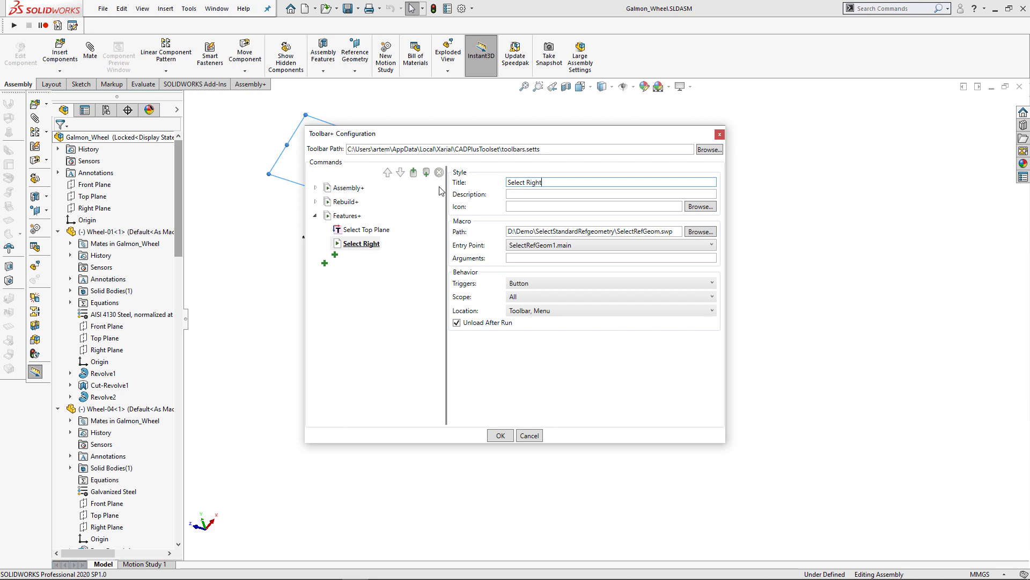
left_click(519, 193)
type("Selects right plane")
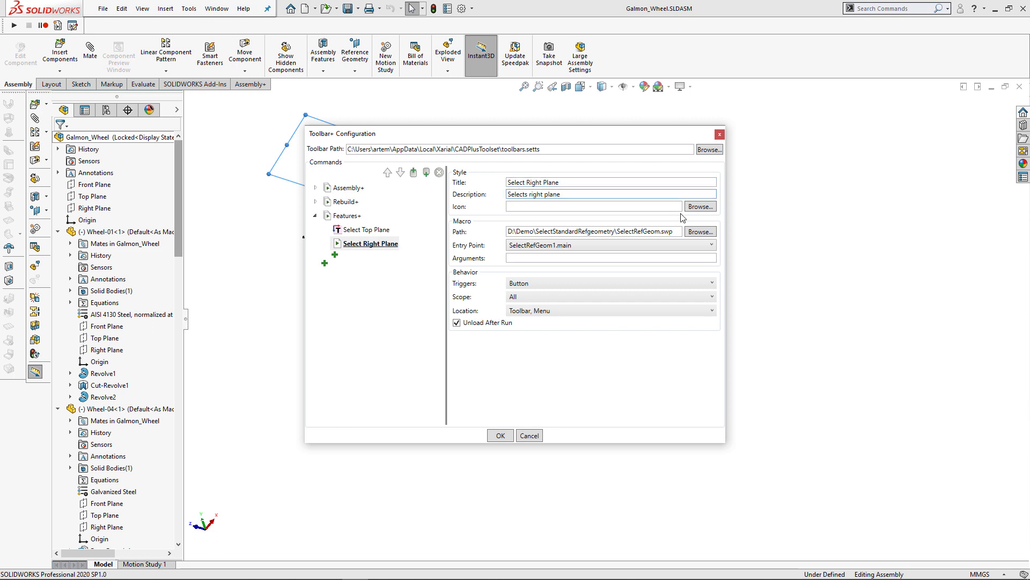
Give the command the right.svg icon and RIGHT argument, then add another Features+ command
left_click(700, 206)
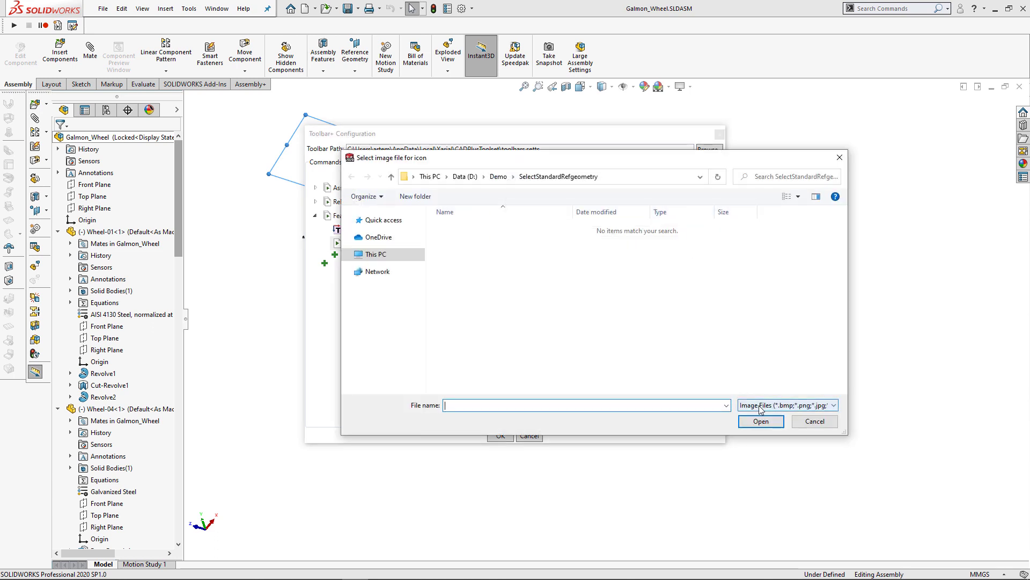
left_click(761, 405)
left_click(778, 425)
double_click(465, 252)
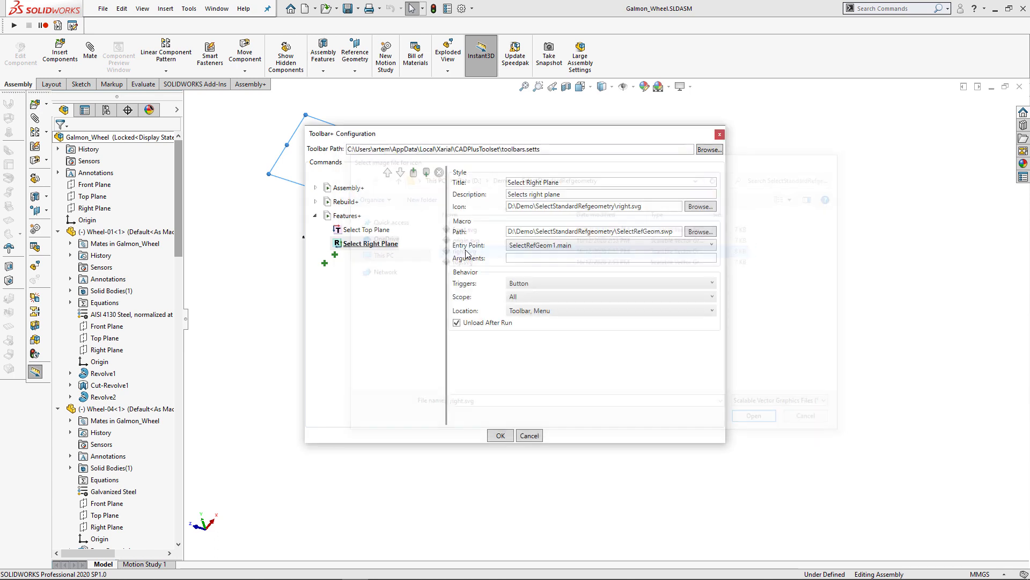
left_click(516, 258)
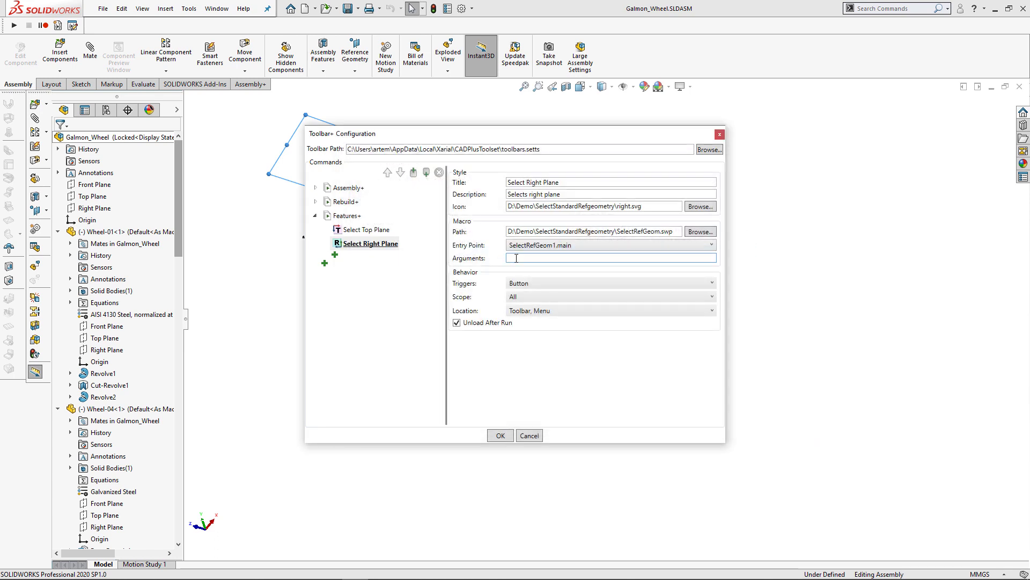
left_click(335, 255)
Title the new command 'Select Front Plane' and have it run SelectRefGeom.swp
triple_click(547, 186)
type("Select Front Plane")
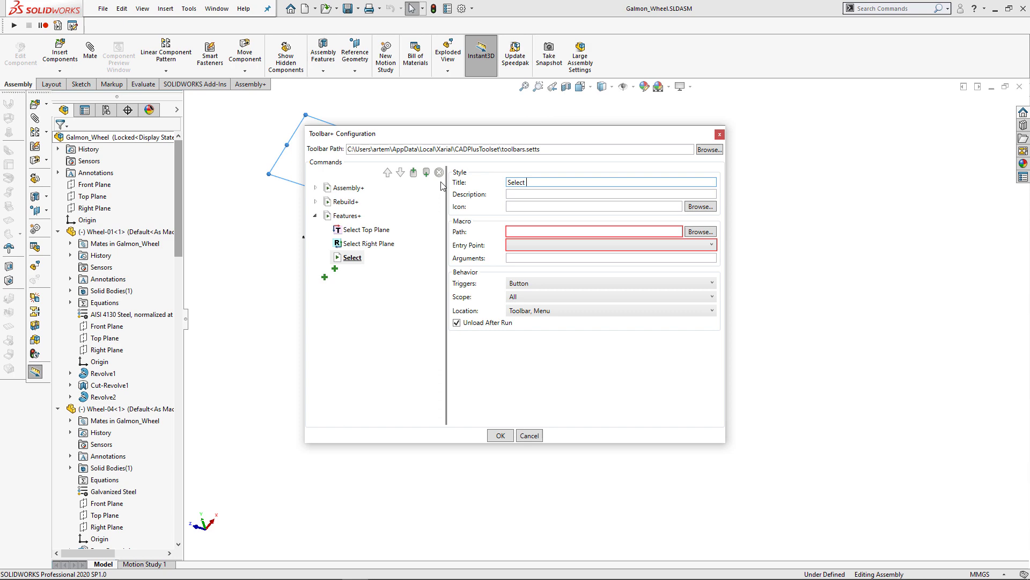
left_click(516, 192)
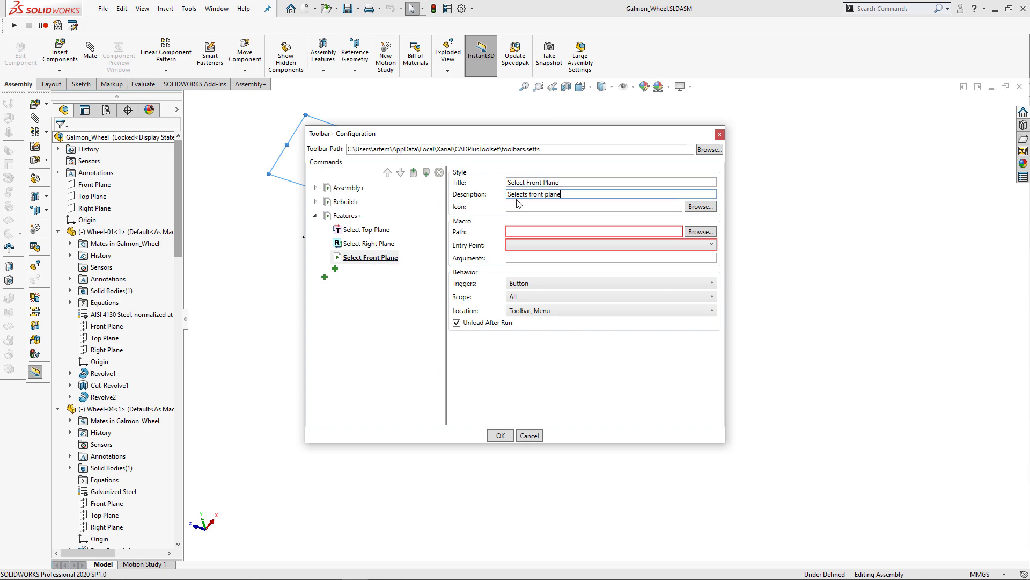
left_click(700, 232)
double_click(460, 233)
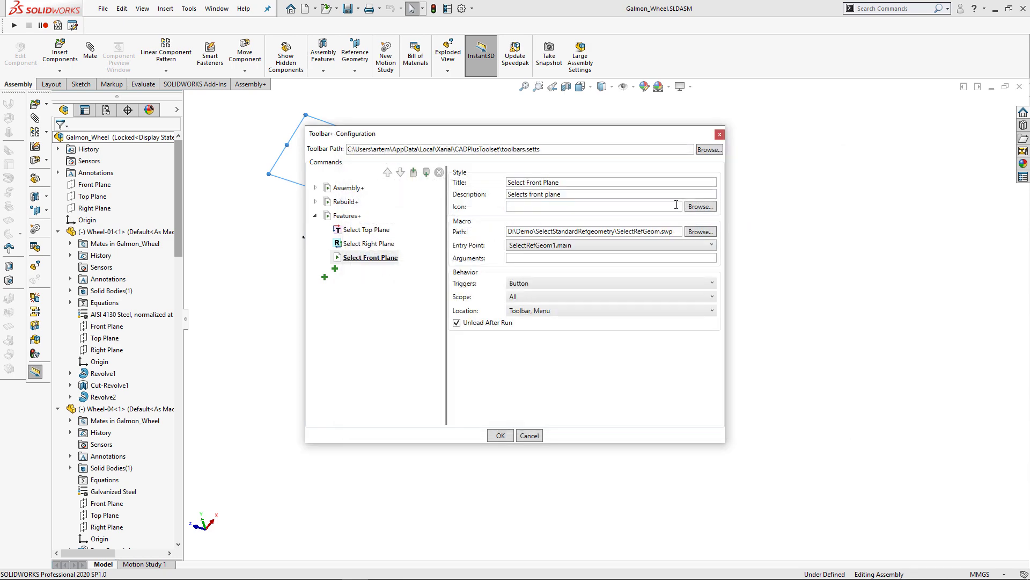
Set the Select Front Plane icon to front.svg and move to its argument field
left_click(698, 208)
left_click(786, 406)
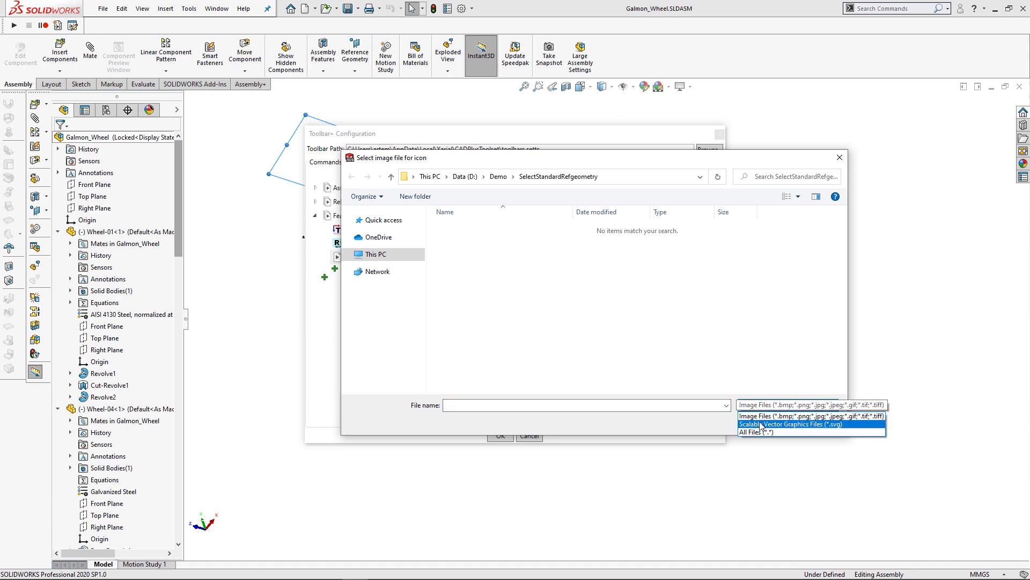
left_click(778, 429)
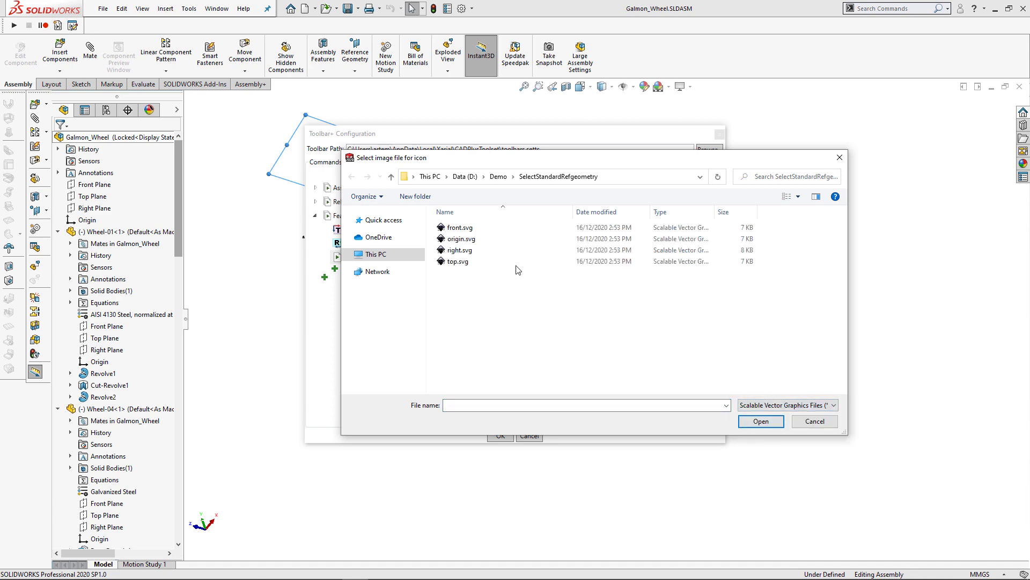
left_click(773, 423)
left_click(550, 257)
Finish the front command with argument FRONT, then add a command running SelectRefGeom.swp with argument ORIGIN
type("FRONT")
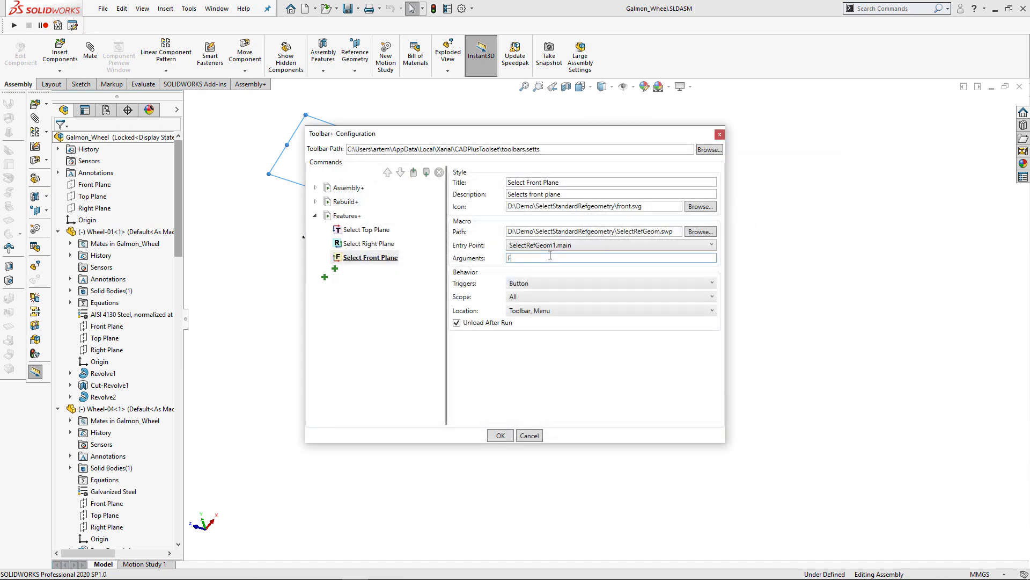
left_click(335, 269)
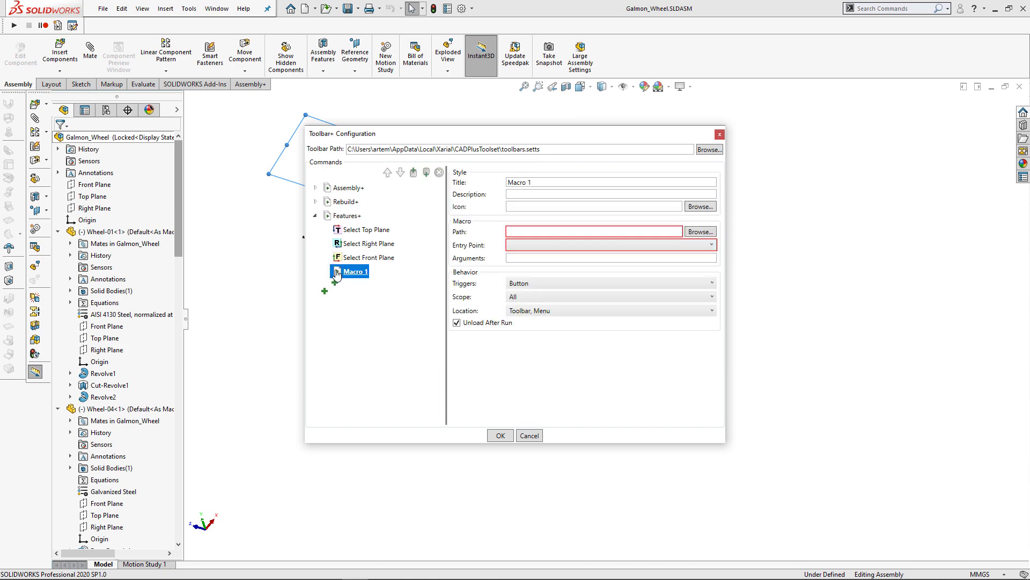
left_click(710, 234)
double_click(562, 227)
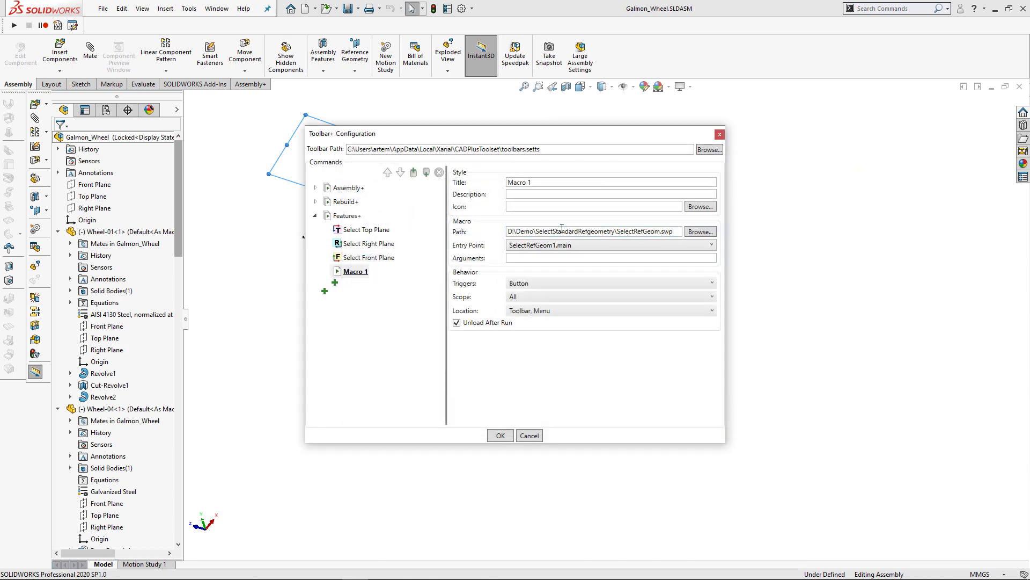
type("ORIGIN")
Title the new command 'Select Origin' and give it the origin.svg icon
triple_click(537, 182)
type("Select Origin")
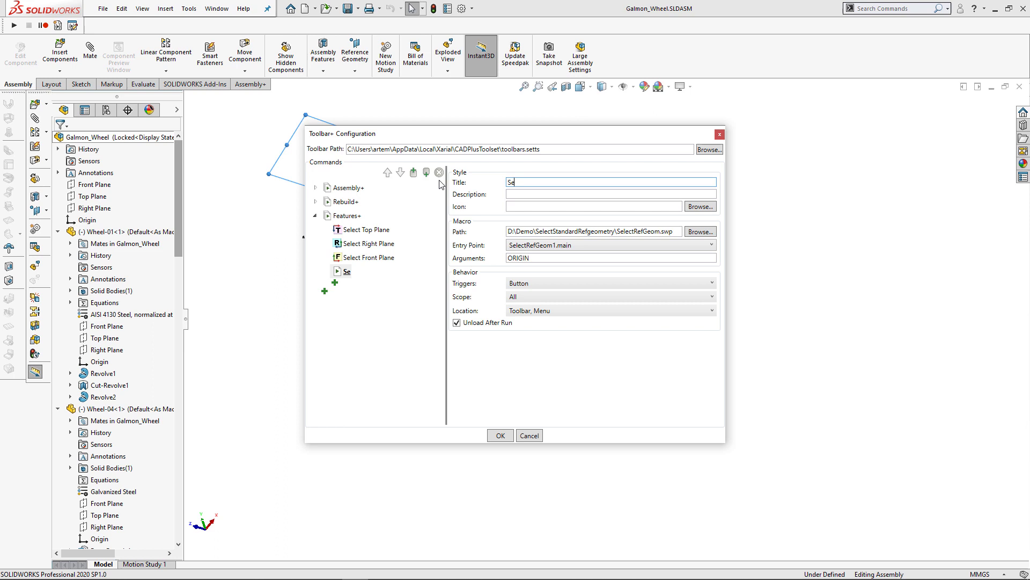
left_click(514, 193)
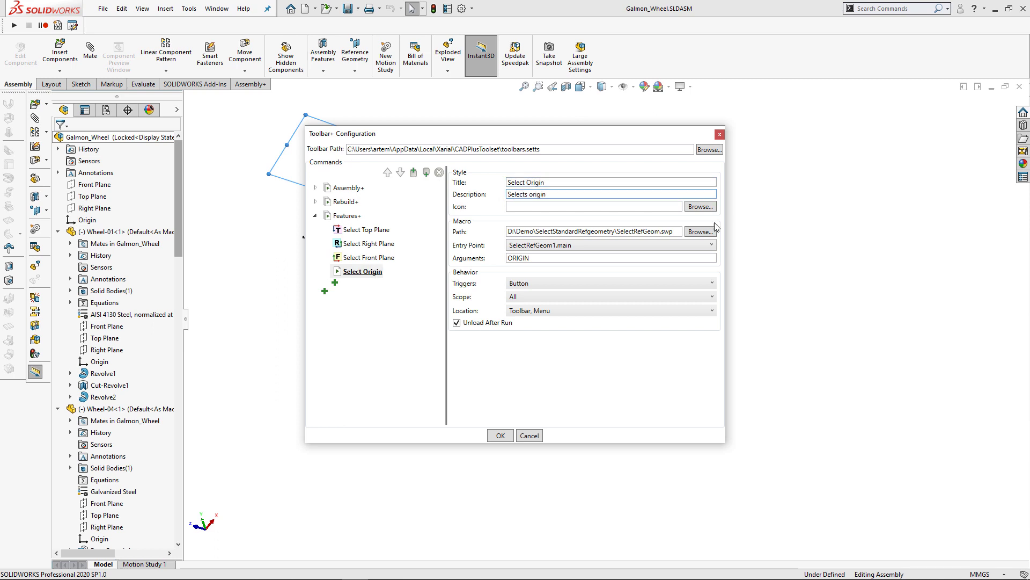
left_click(700, 206)
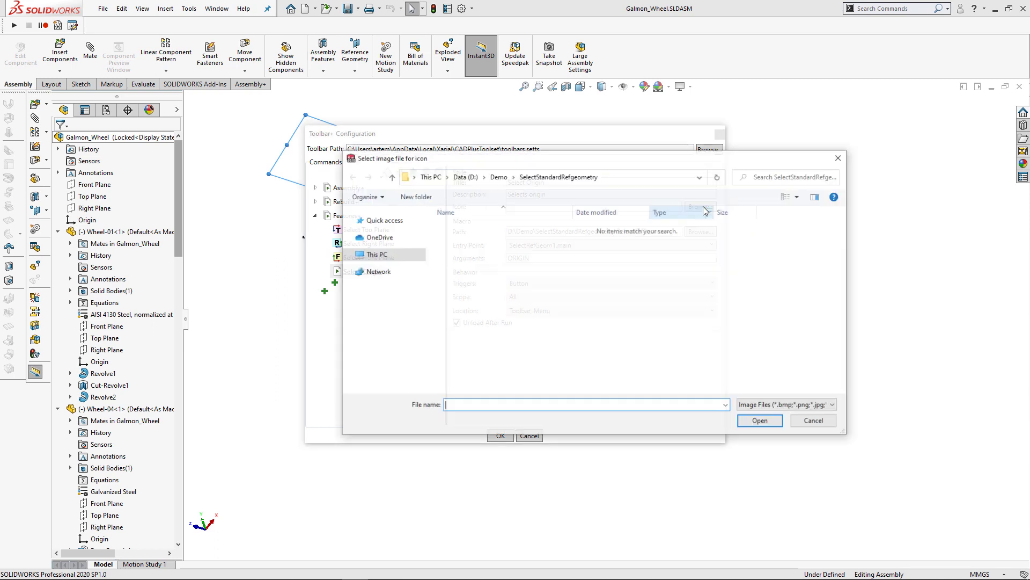
left_click(773, 405)
left_click(770, 424)
left_click(464, 240)
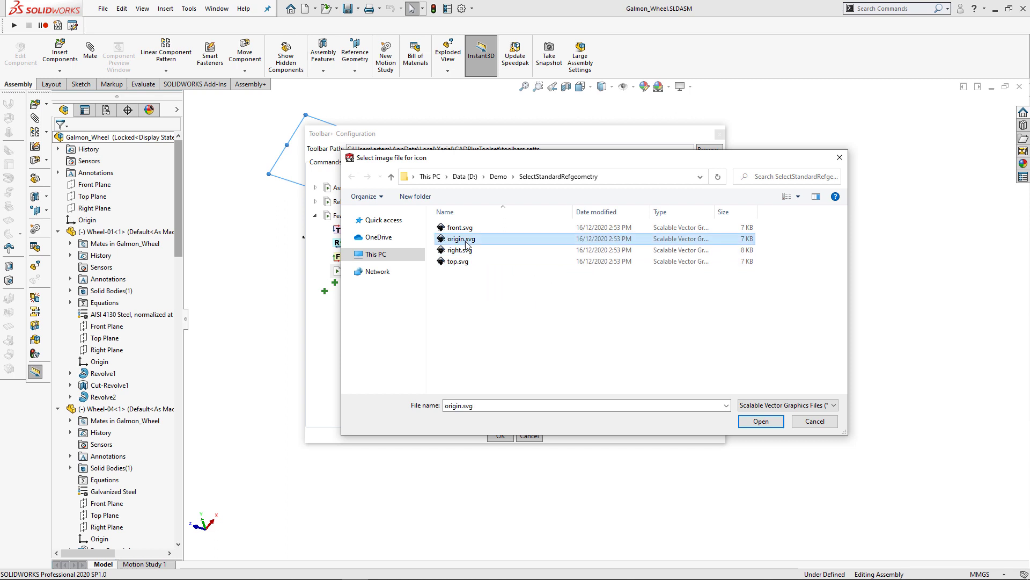
left_click(762, 422)
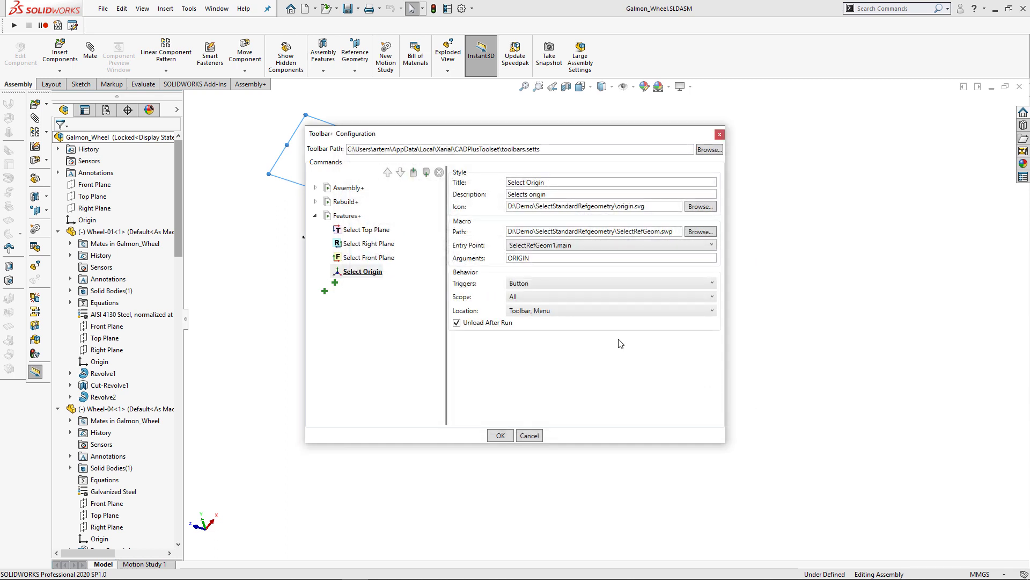
Limit the Select Origin scope to Part and Assembly, save the toolbar, and dismiss the restart notice
left_click(591, 299)
left_click(514, 359)
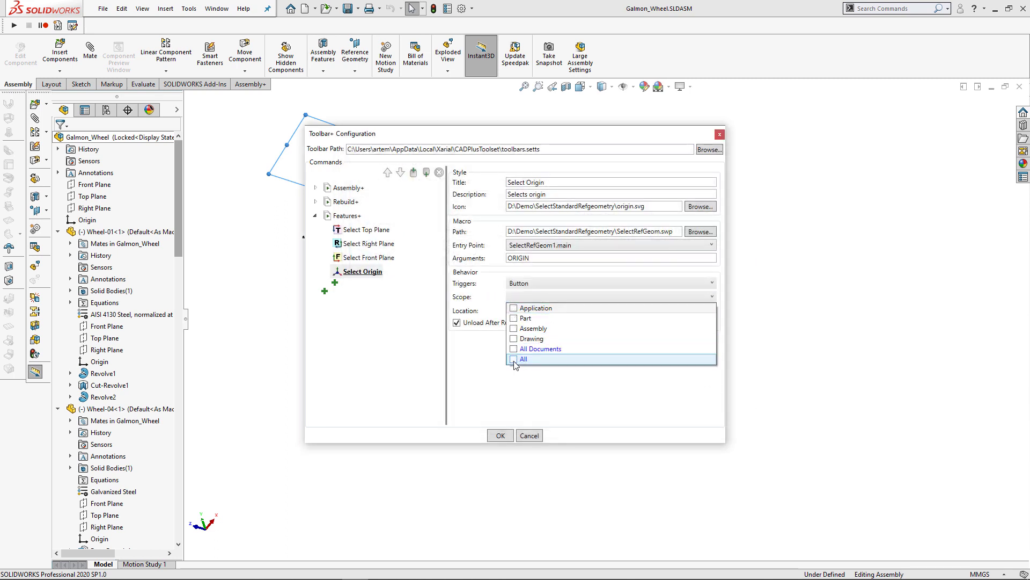
left_click(513, 319)
left_click(514, 329)
left_click(488, 372)
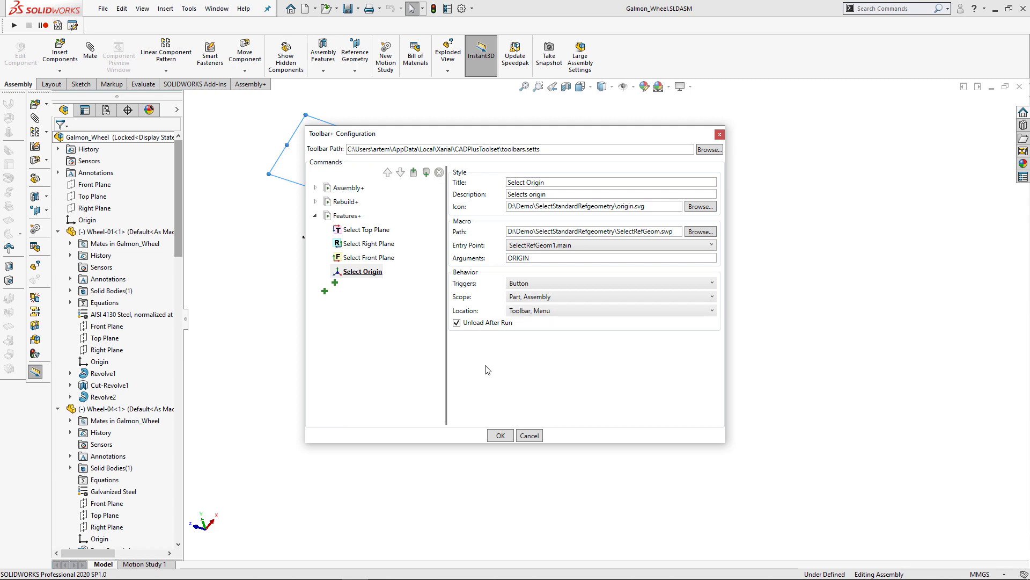
left_click(500, 435)
left_click(582, 295)
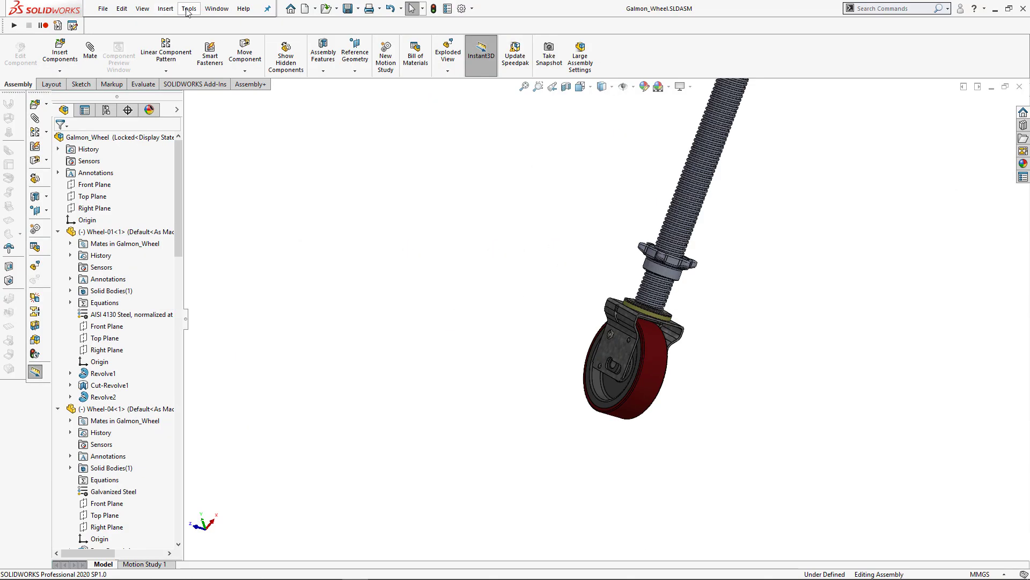
Confirm the Features+ commands in the Tools menu and turn on the Features+ toolbar
left_click(189, 9)
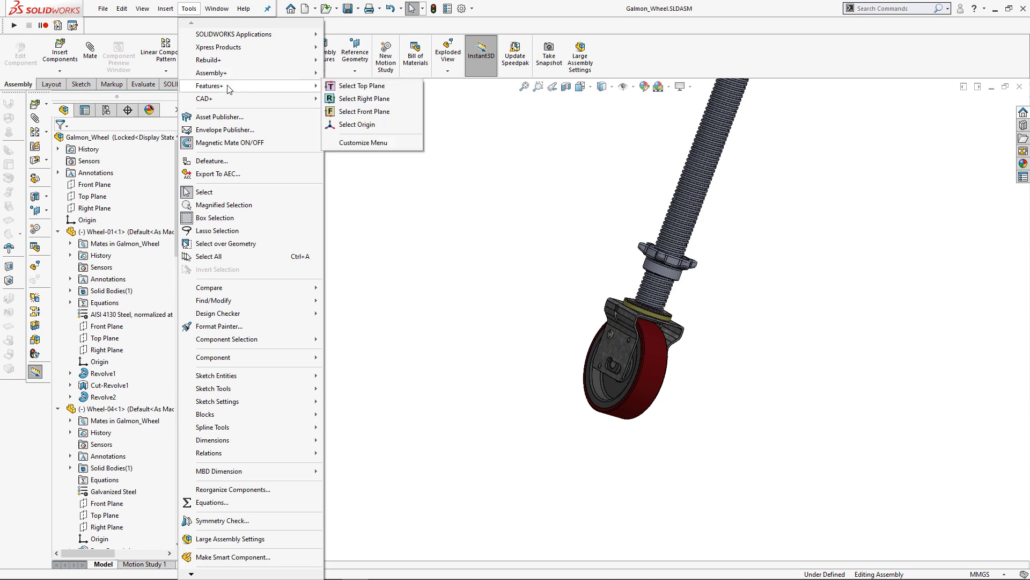
right_click(354, 33)
mouse_move(424, 75)
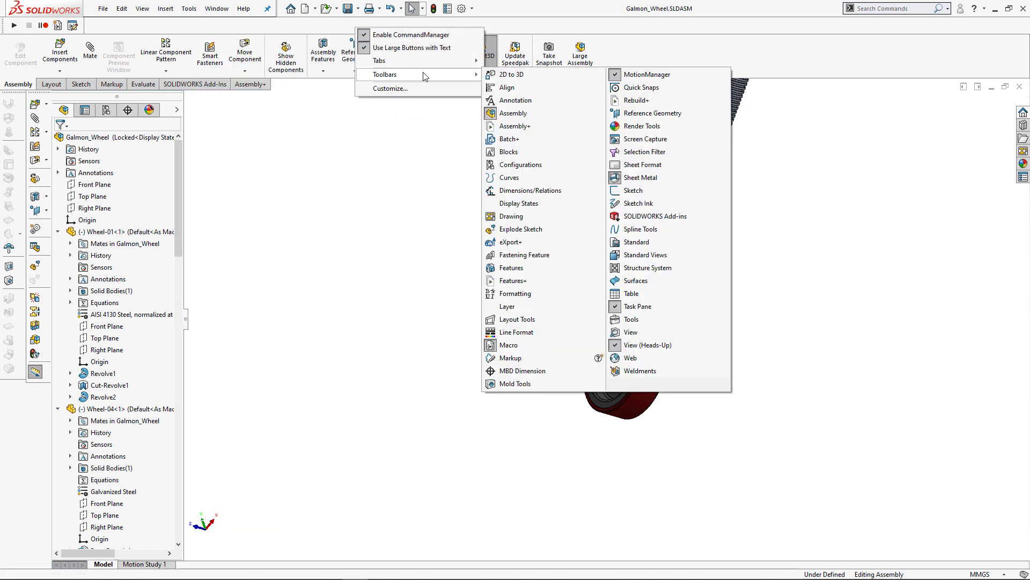
left_click(545, 280)
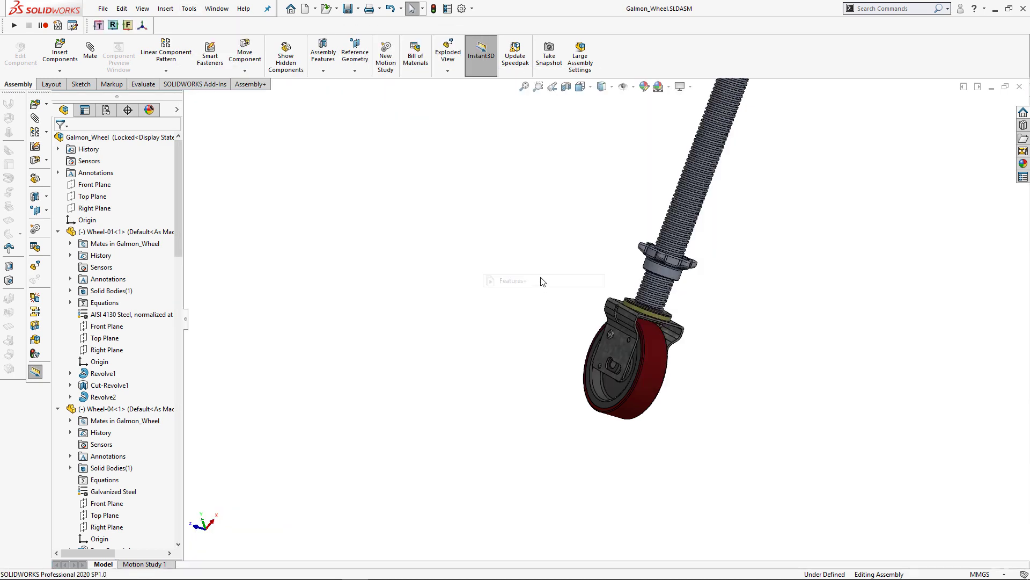
In keyboard customization, assign Shift+F to Select Front Plane and Shift+T to Select Top Plane
right_click(321, 31)
left_click(354, 87)
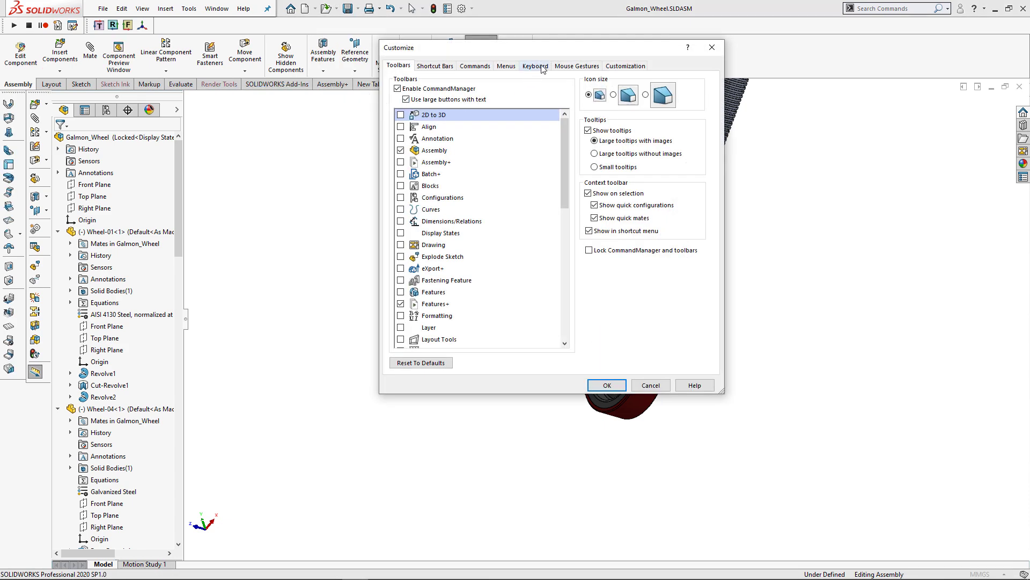
left_click(536, 66)
left_click(481, 111)
type("front")
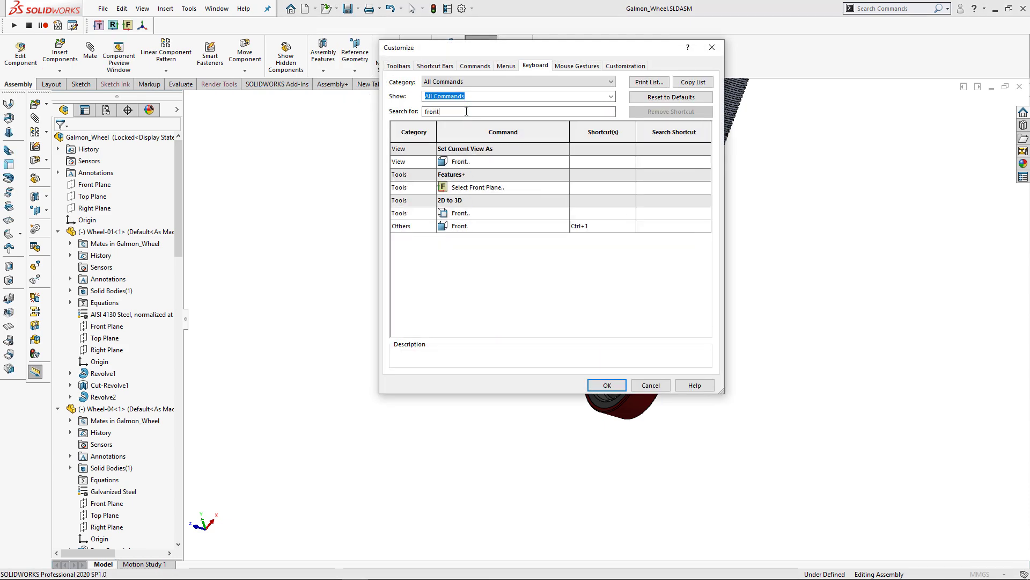
left_click(588, 188)
key("shift+f")
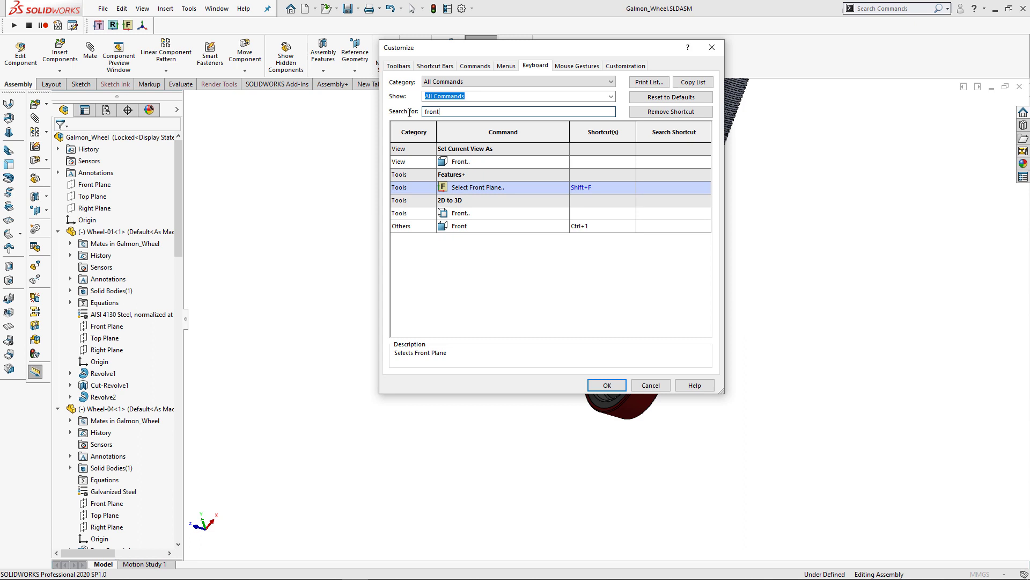
type("top")
left_click(598, 251)
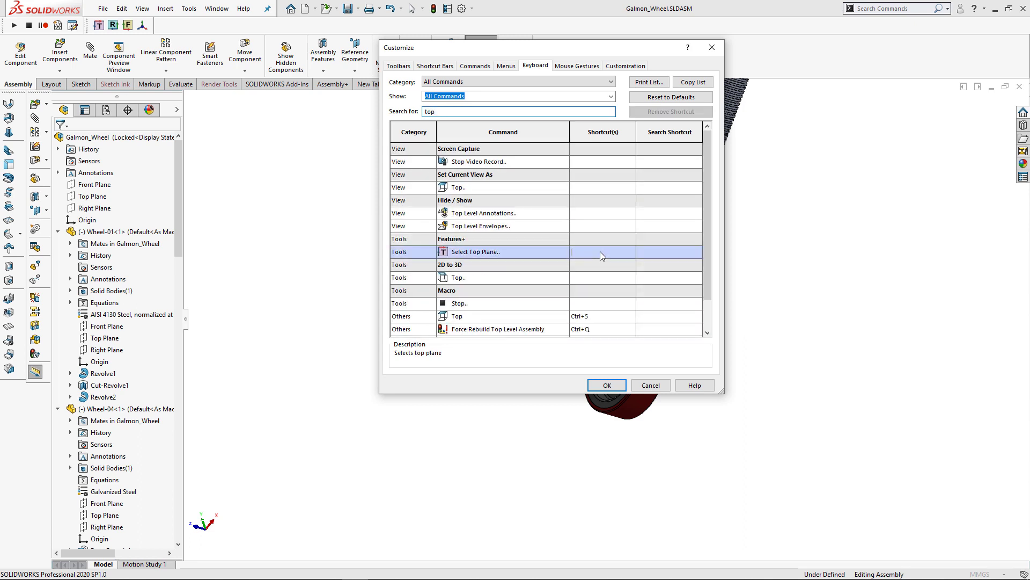
key("shift+t")
Assign Shift+R to Select Right Plane and Shift+O to Select Origin, then confirm
left_click(476, 110)
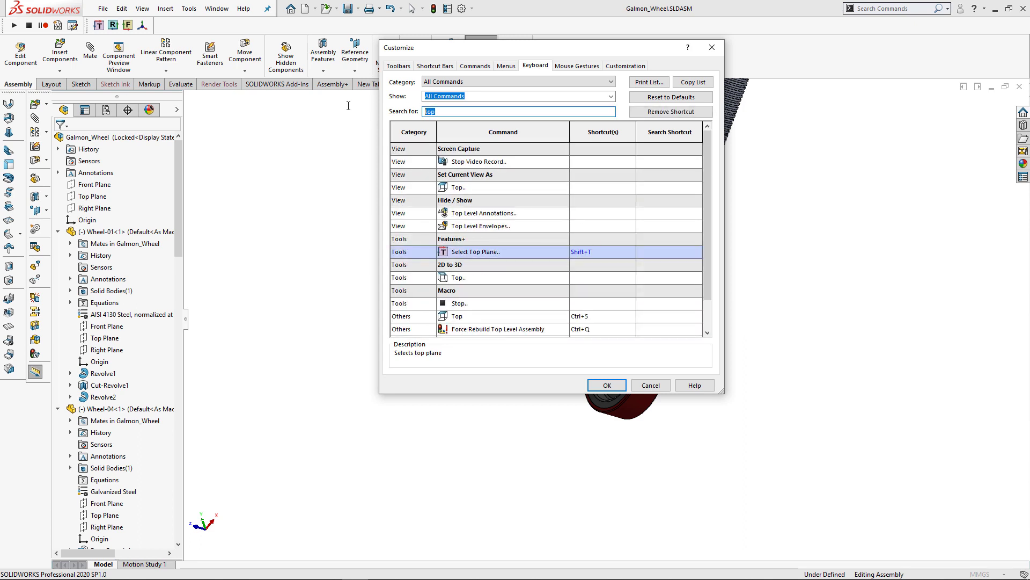
type("rig")
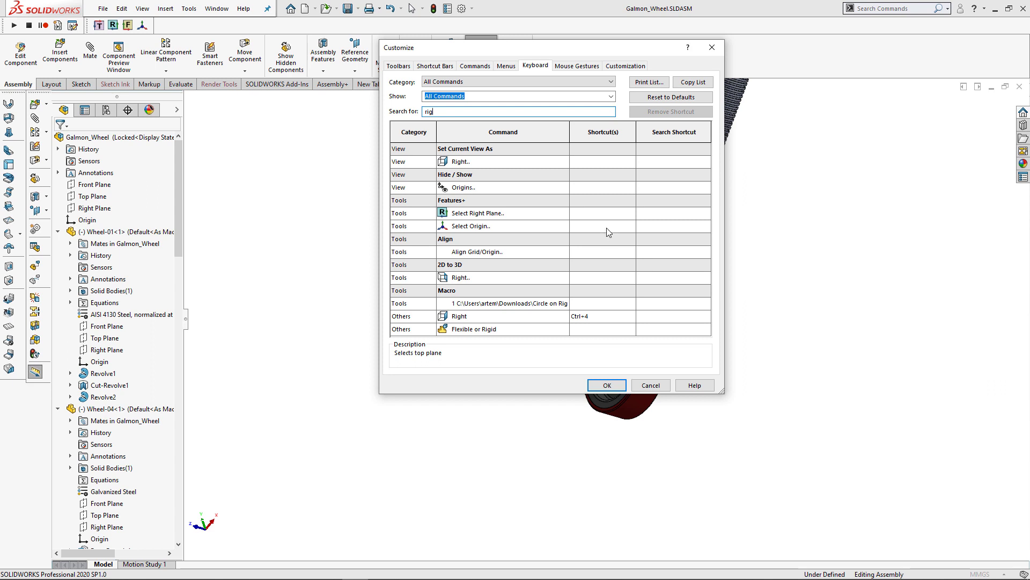
left_click(607, 215)
key("shift+r")
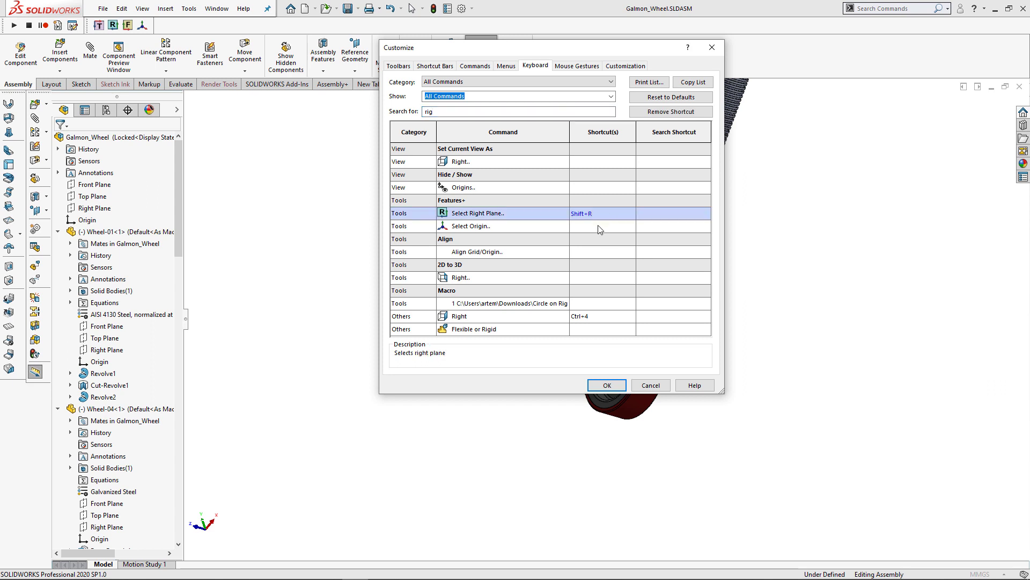
left_click(600, 228)
key("shift+o")
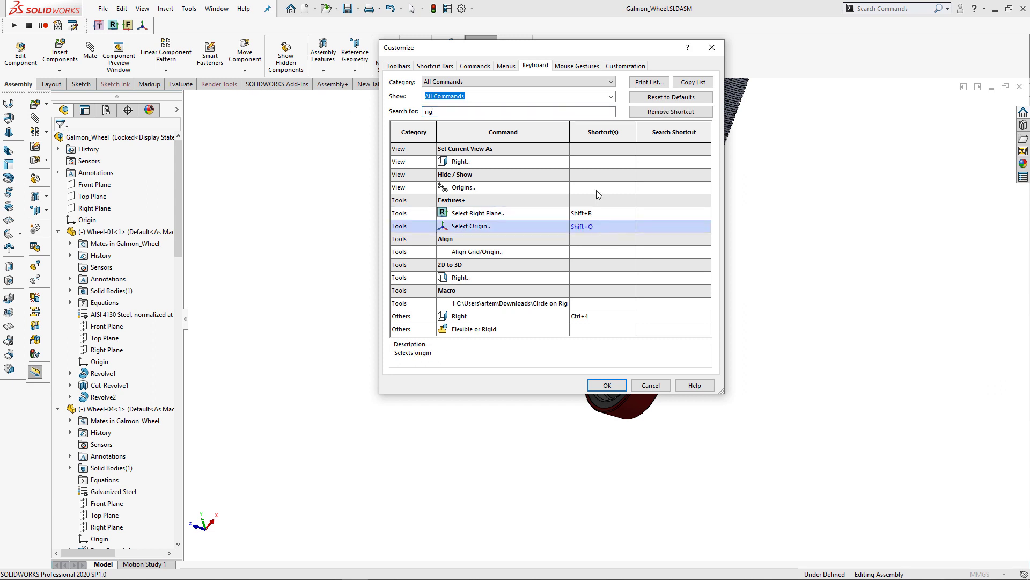
key("Return")
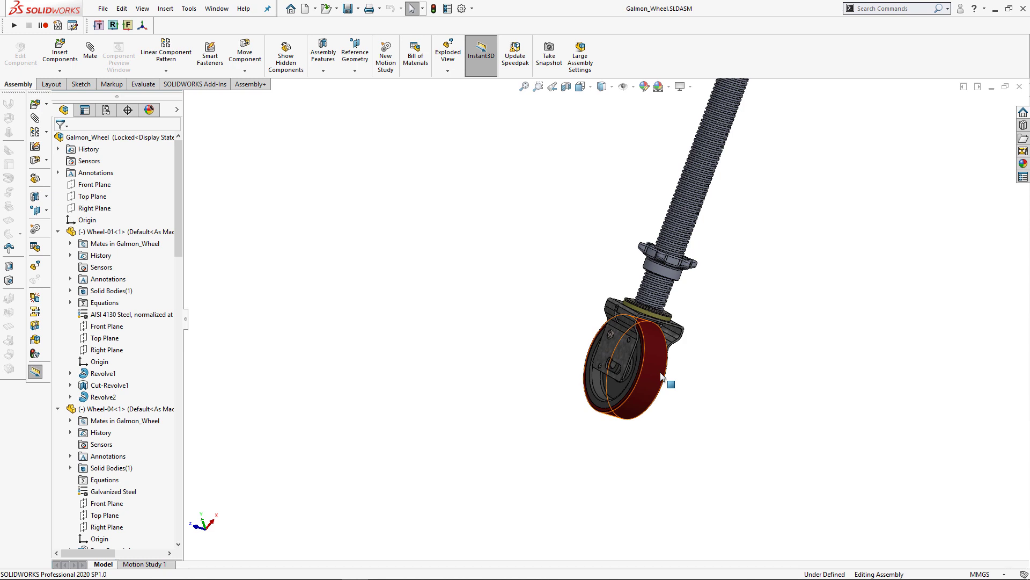
Select Wheel-03's origin with Shift+O plus the assembly origin, and apply a Coincident mate
key("shift+o")
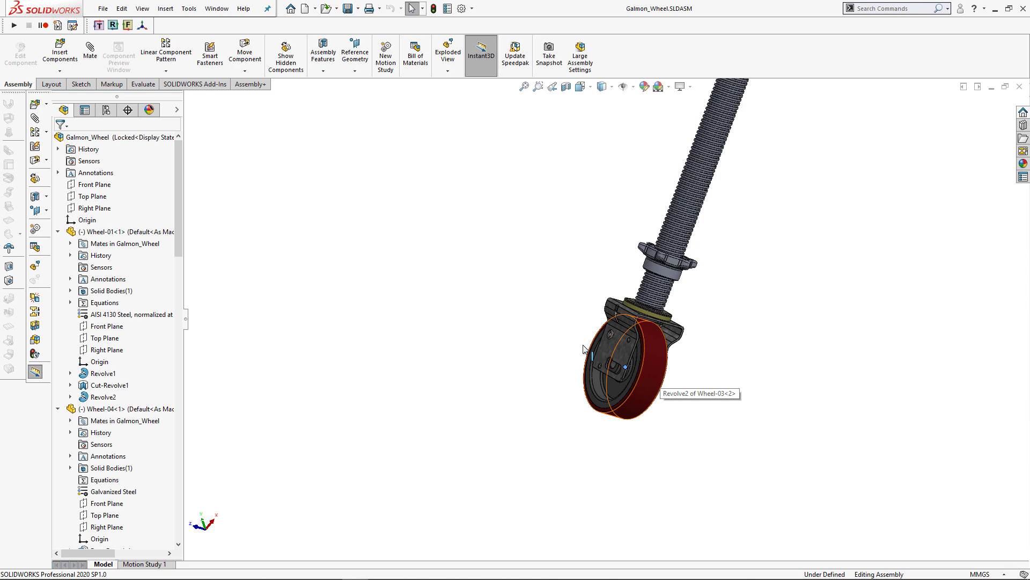
left_click(144, 26)
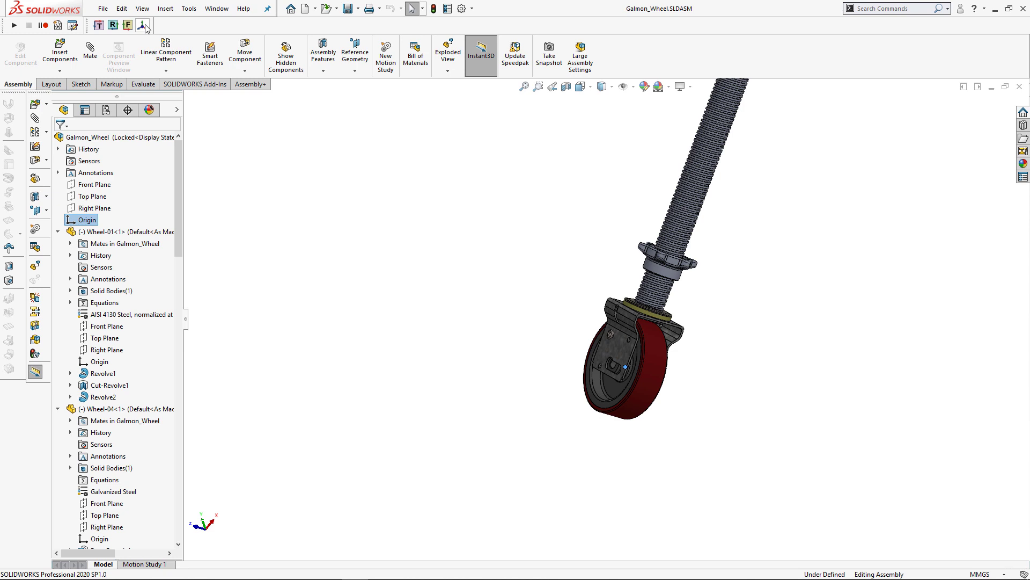
left_click(90, 51)
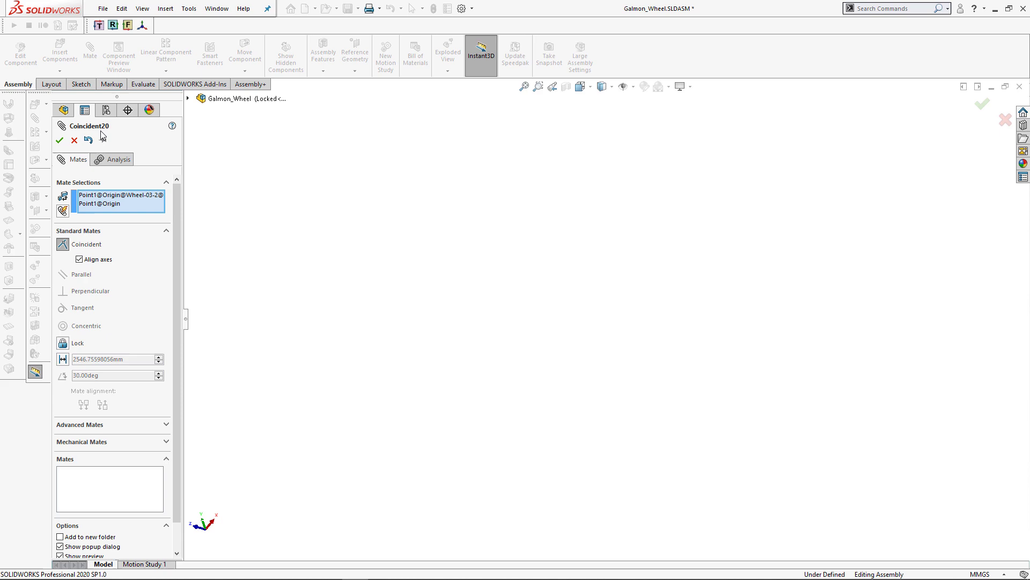
left_click(214, 193)
key("Escape")
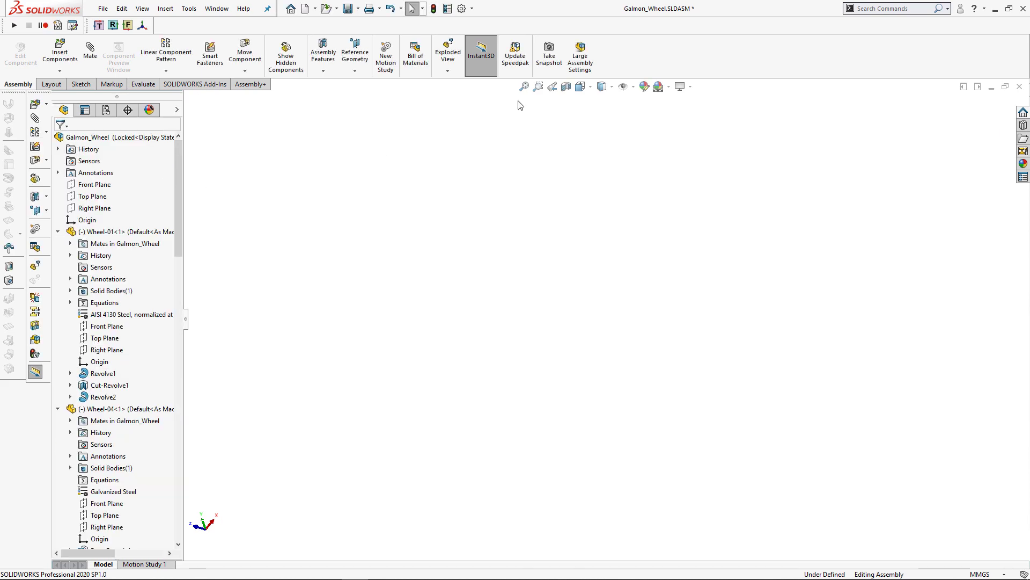
Mate the caster body's front plane coincident with the assembly Front Plane using Shift+F
scroll(741, 453, "down", 3)
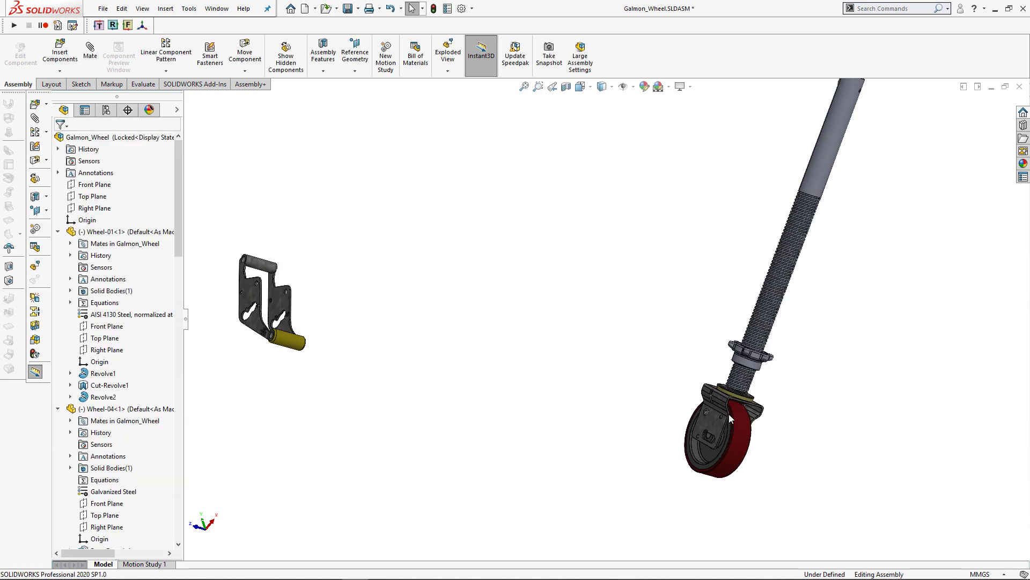
left_click(725, 435)
middle_click_drag(725, 435, 709, 420)
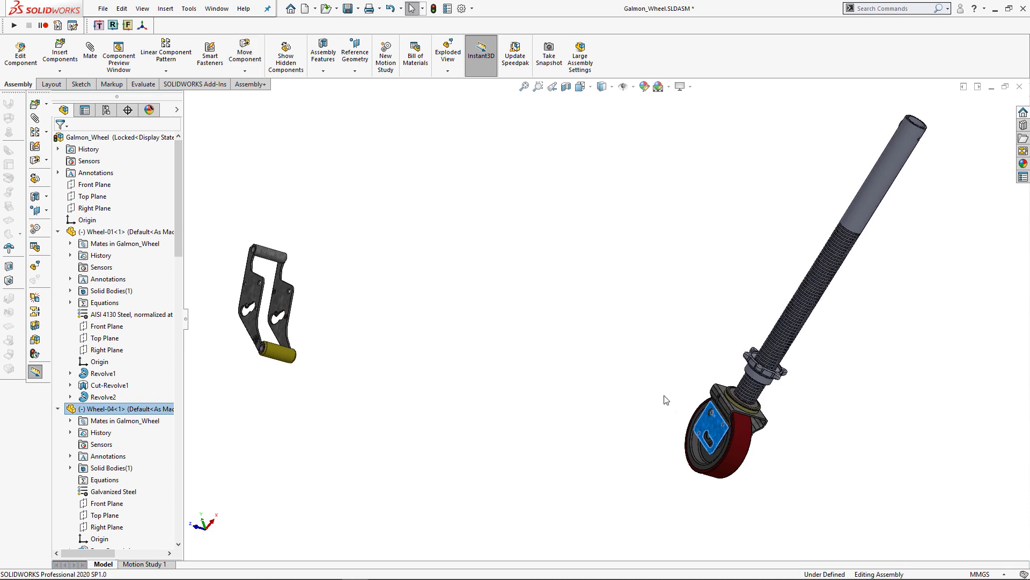
key("Escape")
key("shift+f")
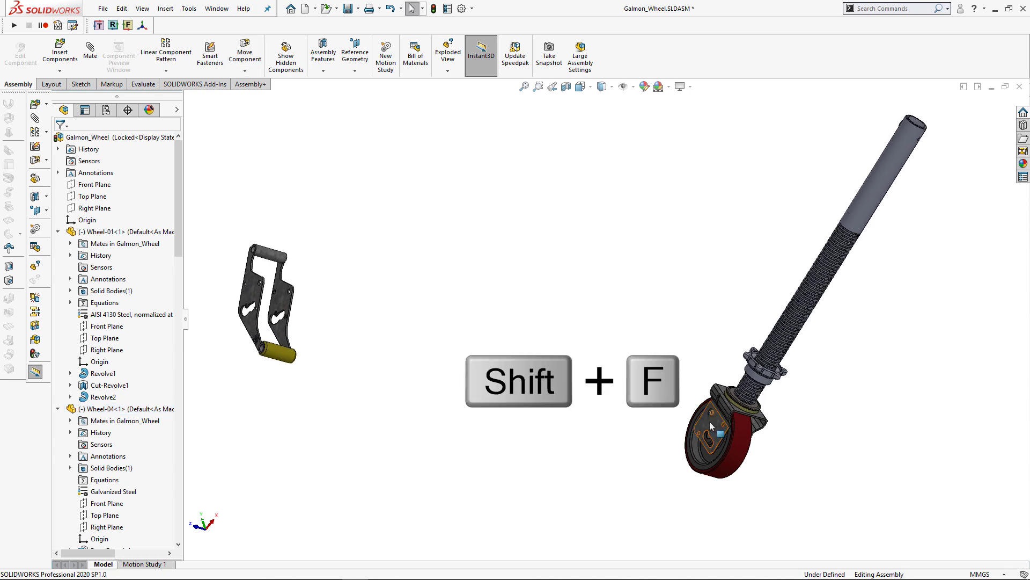
left_click(709, 423)
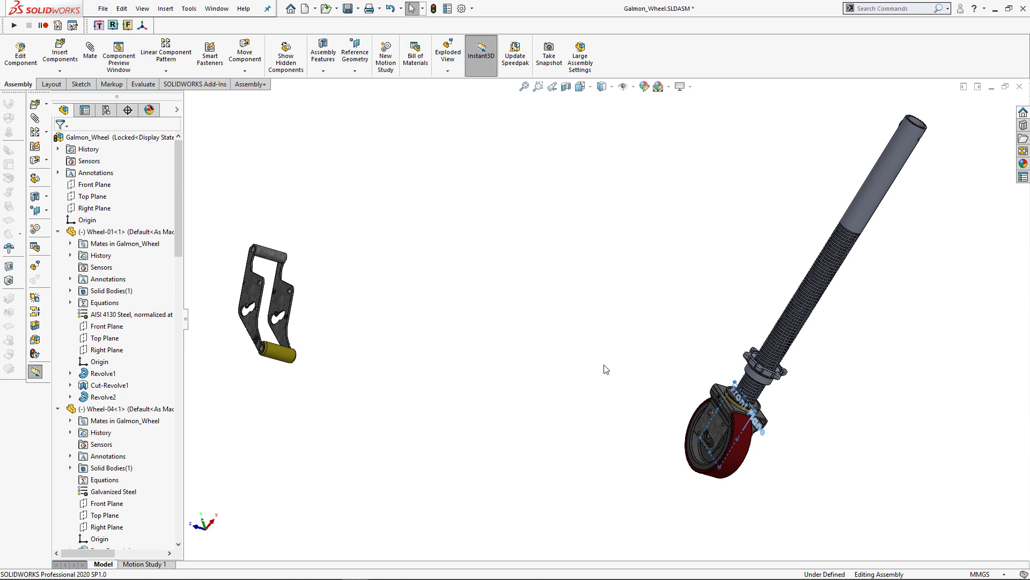
key("shift+f")
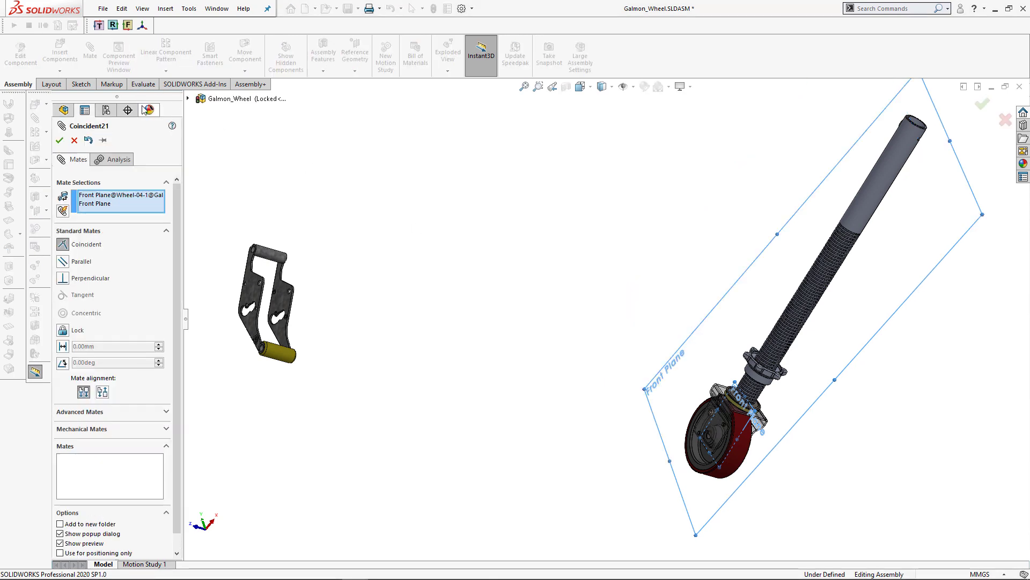
left_click(279, 231)
key("Escape")
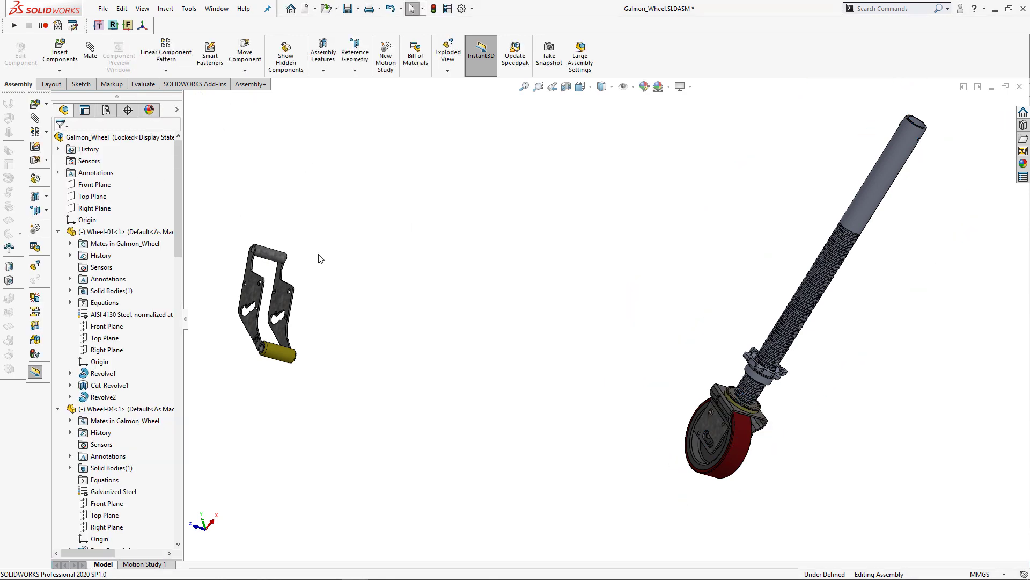
Mate the bracket's front plane coincident with the assembly Front Plane
key("shift+f")
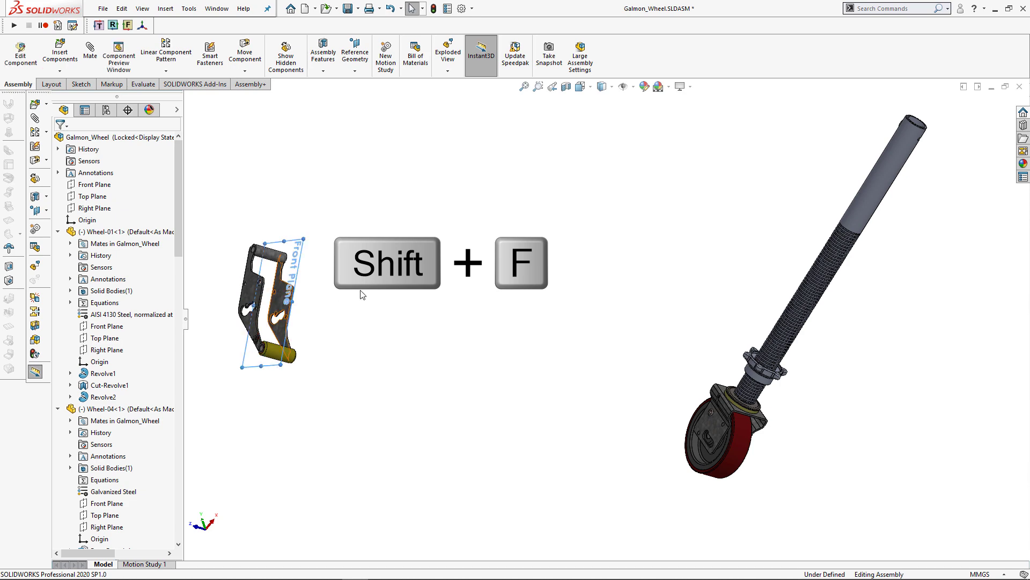
key("shift+f")
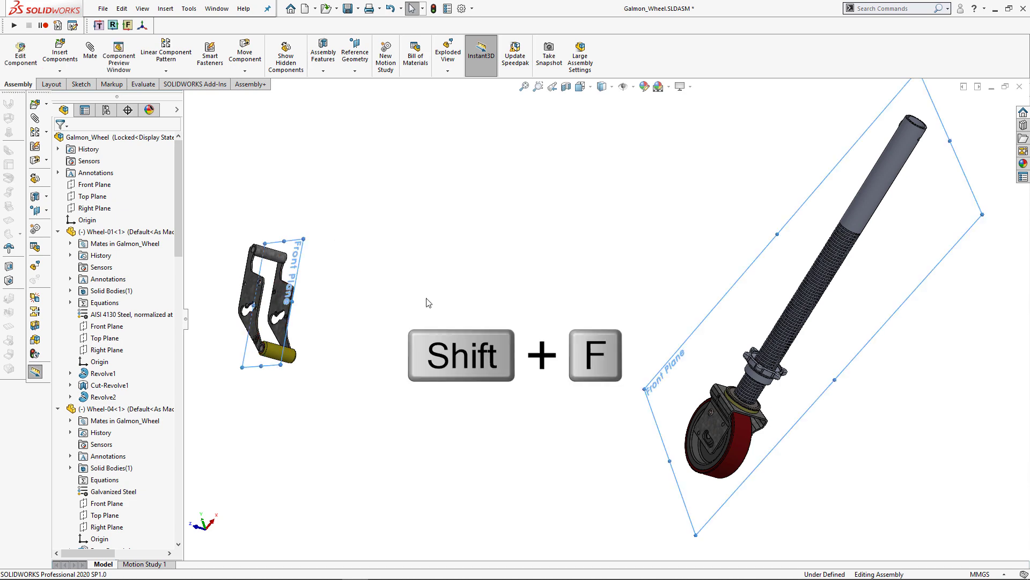
left_click(87, 53)
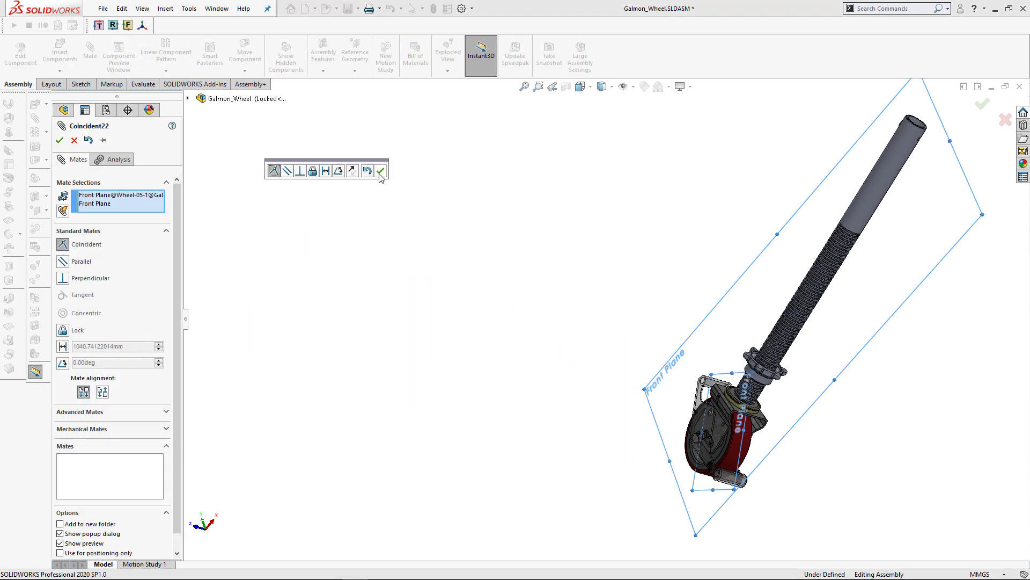
left_click(380, 171)
Mate the small pin's front plane coincident with the assembly Front Plane
key("f")
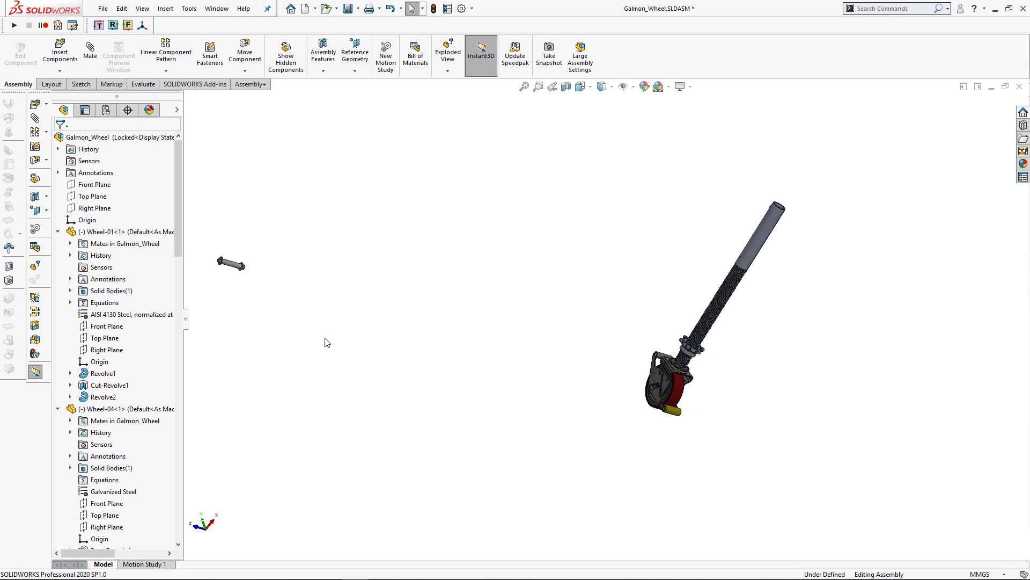
key("shift+f")
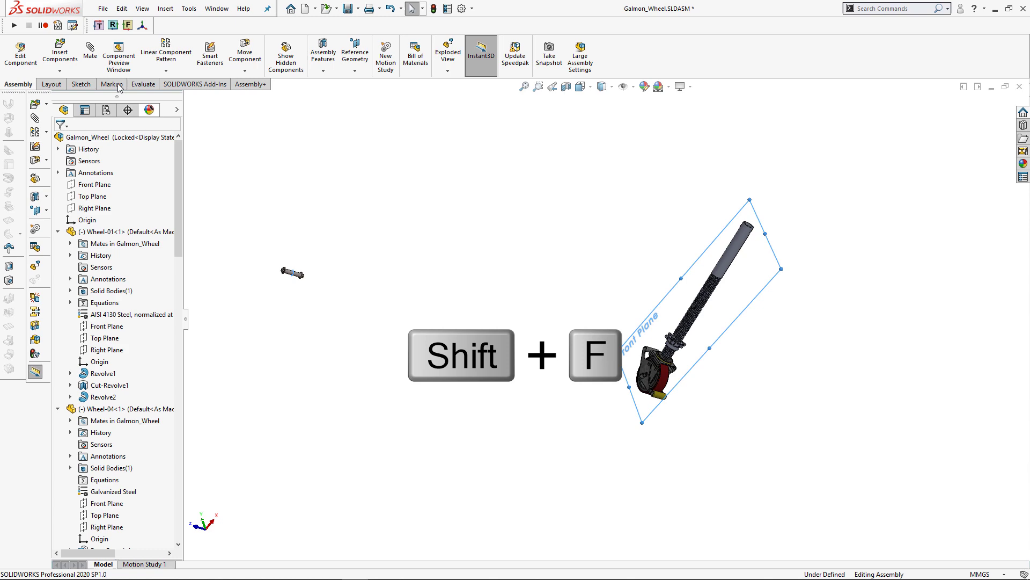
left_click(90, 56)
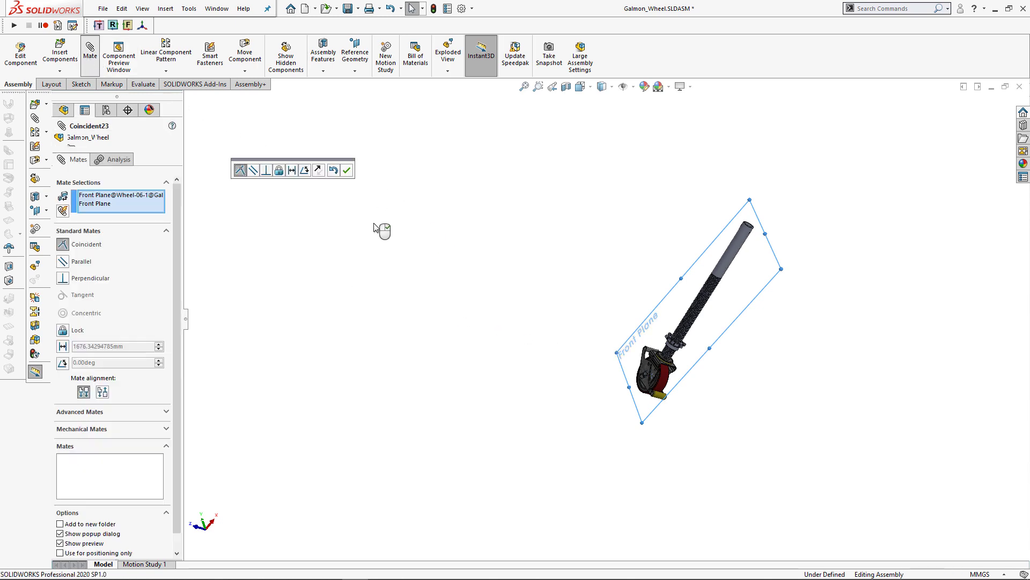
key("Escape")
Rotate Wheel-04, then mate its Right Plane parallel to the assembly Right Plane via Shift+R
scroll(660, 370, "down", 5)
scroll(660, 367, "down", 3)
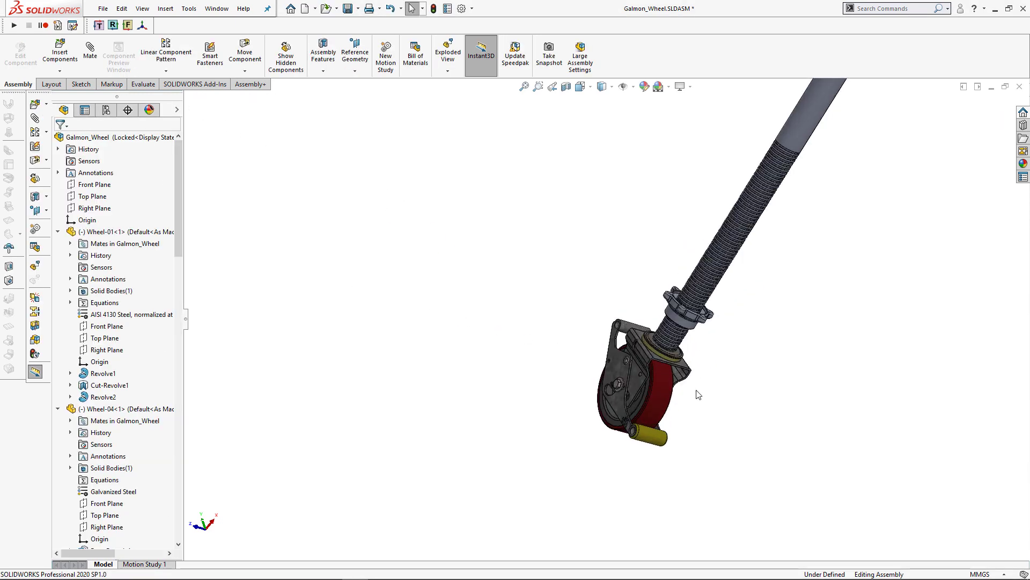
left_click(690, 374)
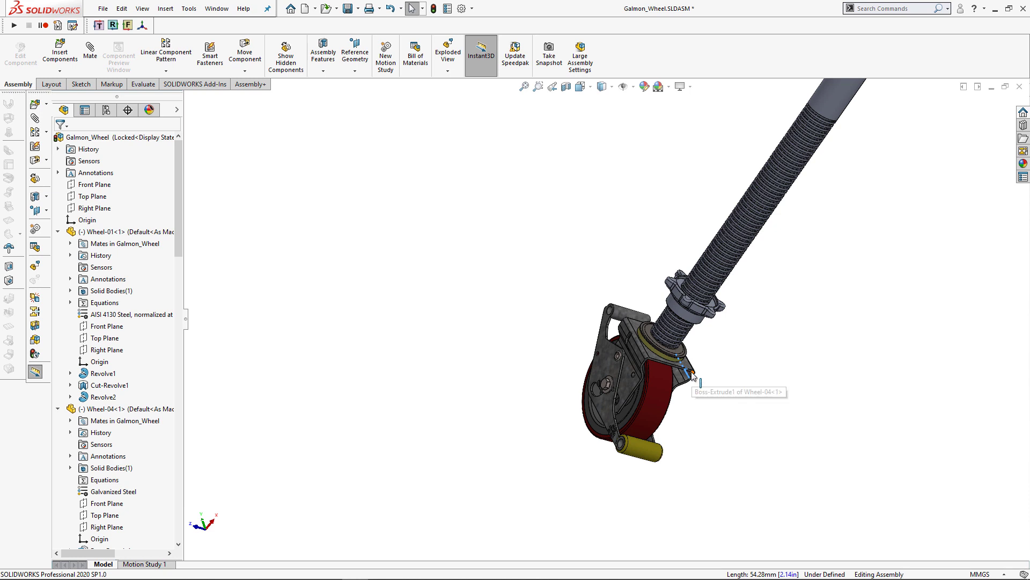
left_click_drag(692, 377, 668, 338)
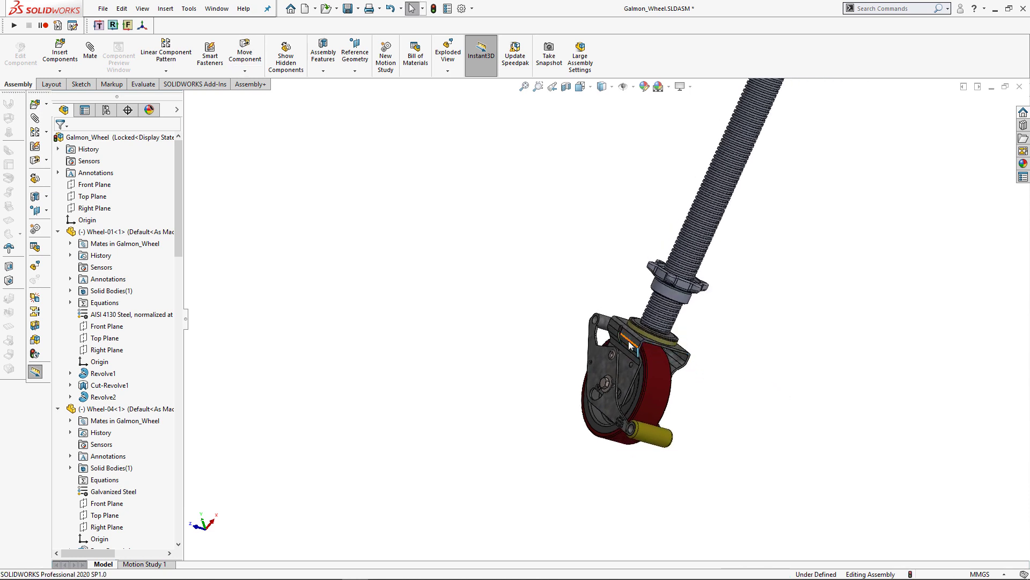
key("shift+r")
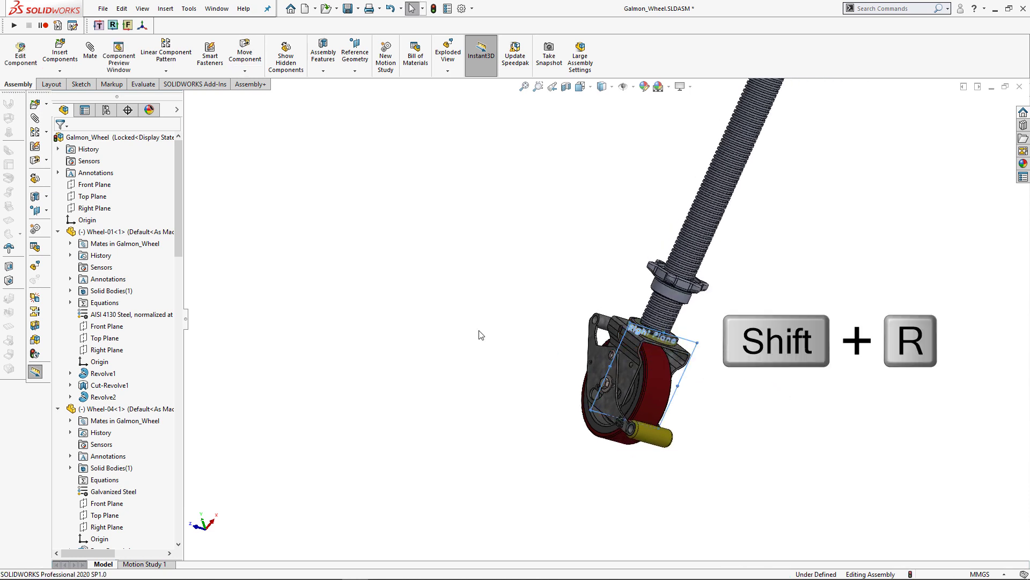
key("shift+r")
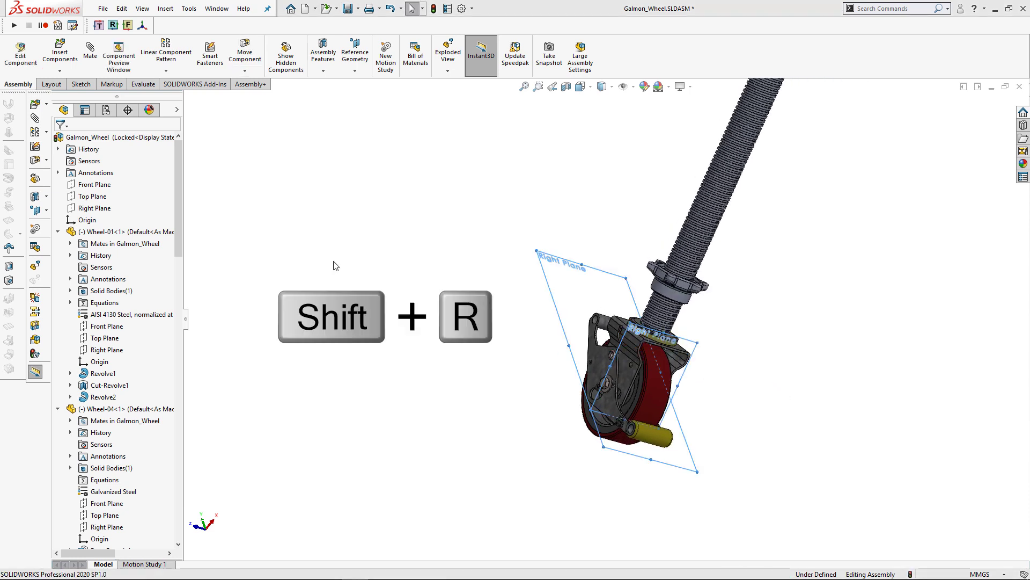
left_click(90, 55)
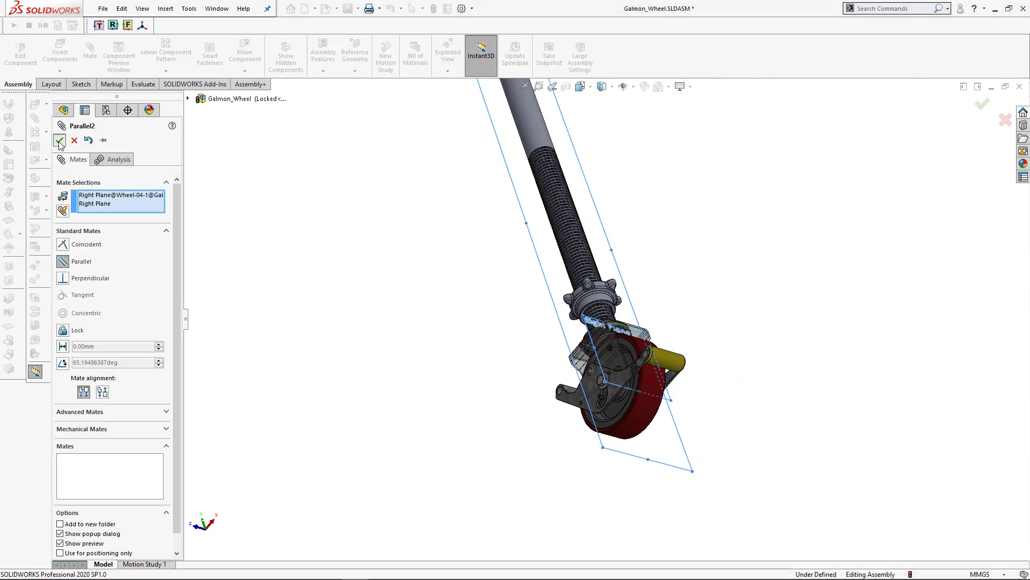
left_click(60, 140)
key("Escape")
scroll(461, 295, "up", 3)
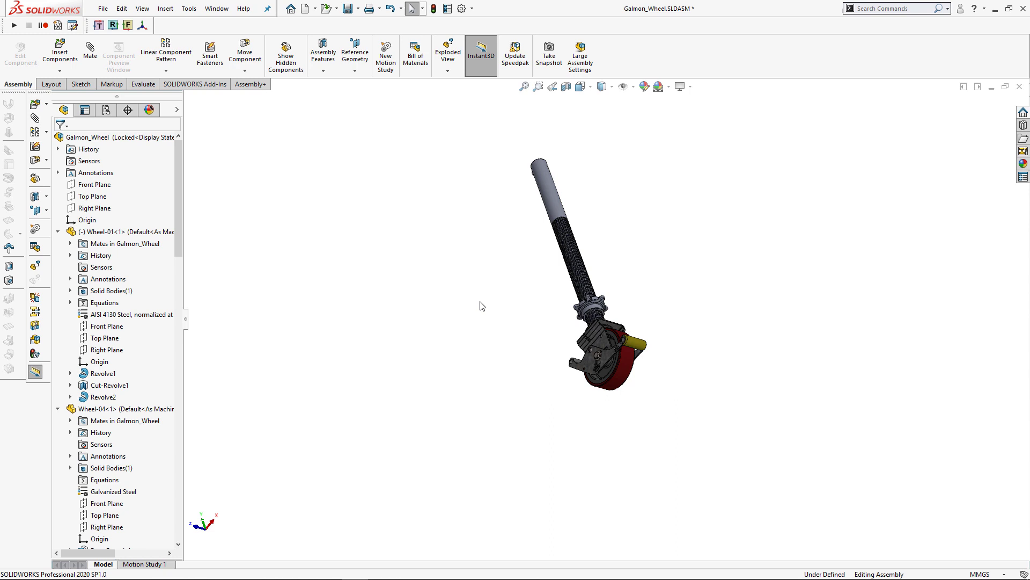
middle_click_drag(481, 303, 594, 374)
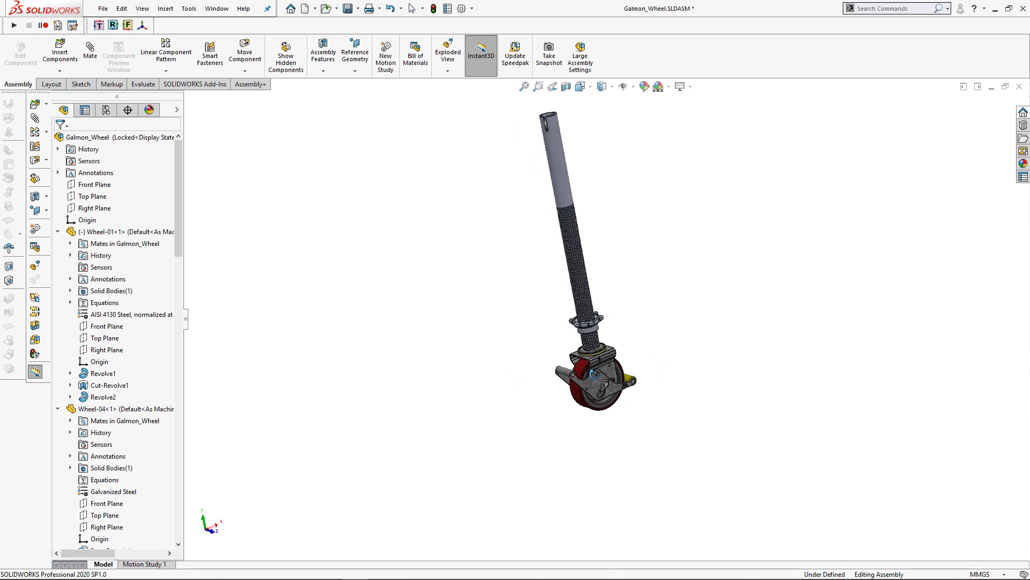